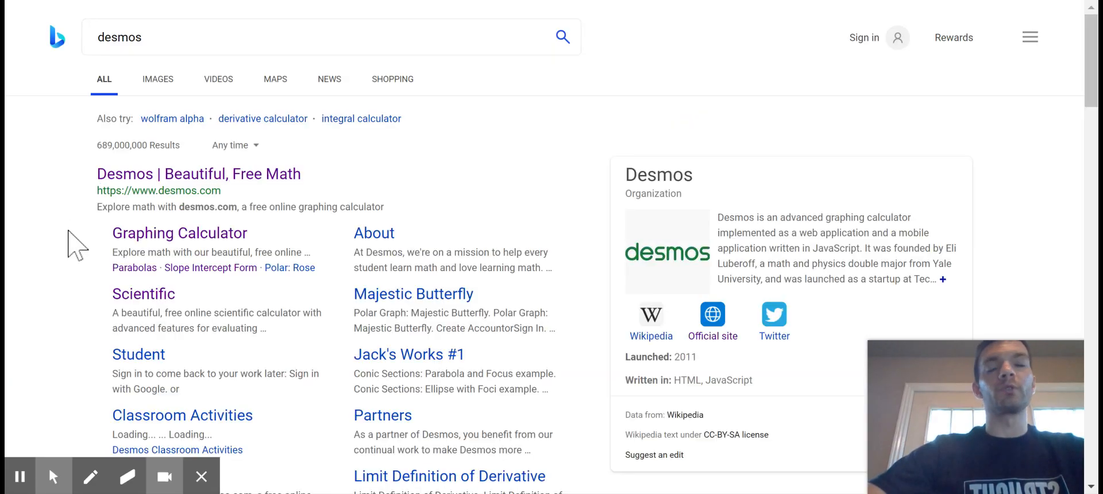
Open the Scientific calculator from the search results and look through its letter and function keypads, ending on the main keypad.
left_click(132, 296)
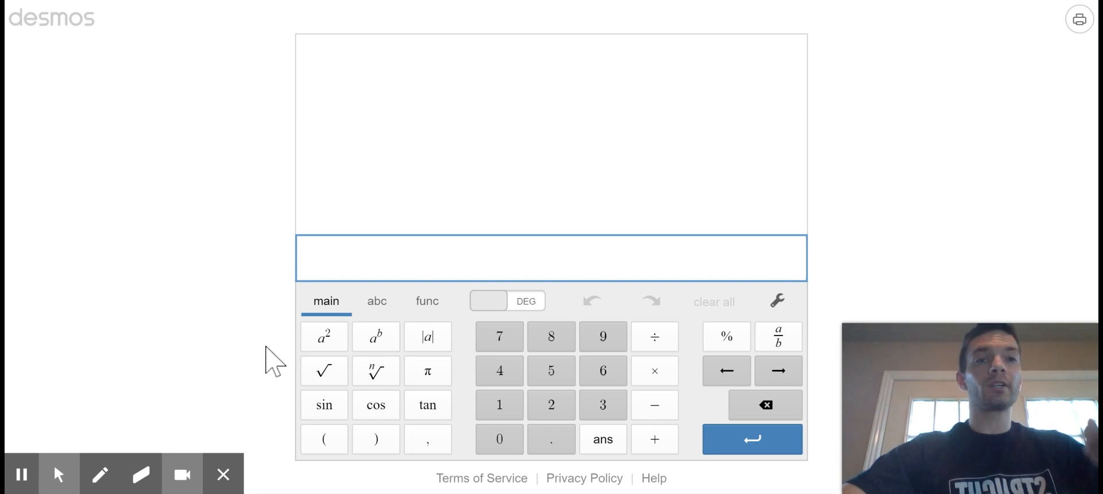
left_click(376, 302)
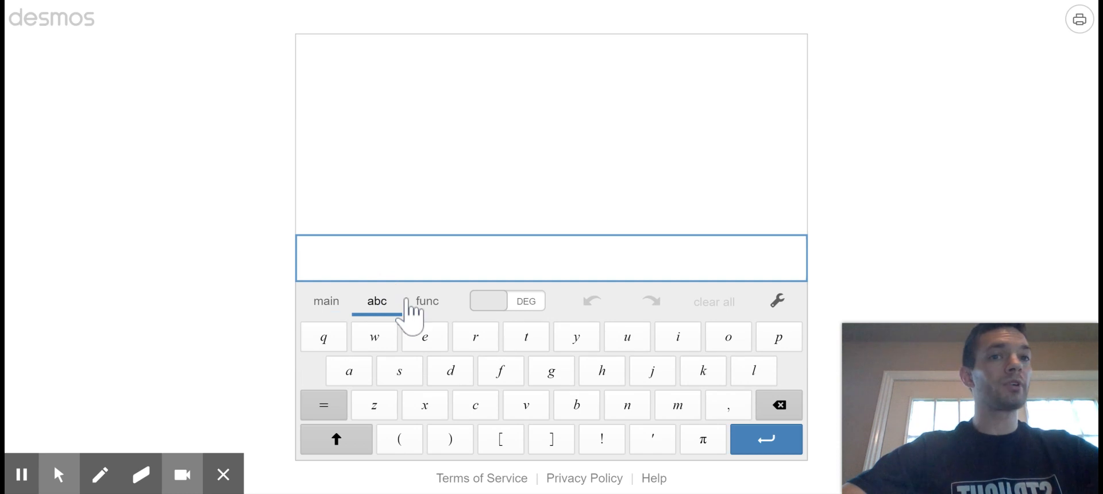
left_click(425, 304)
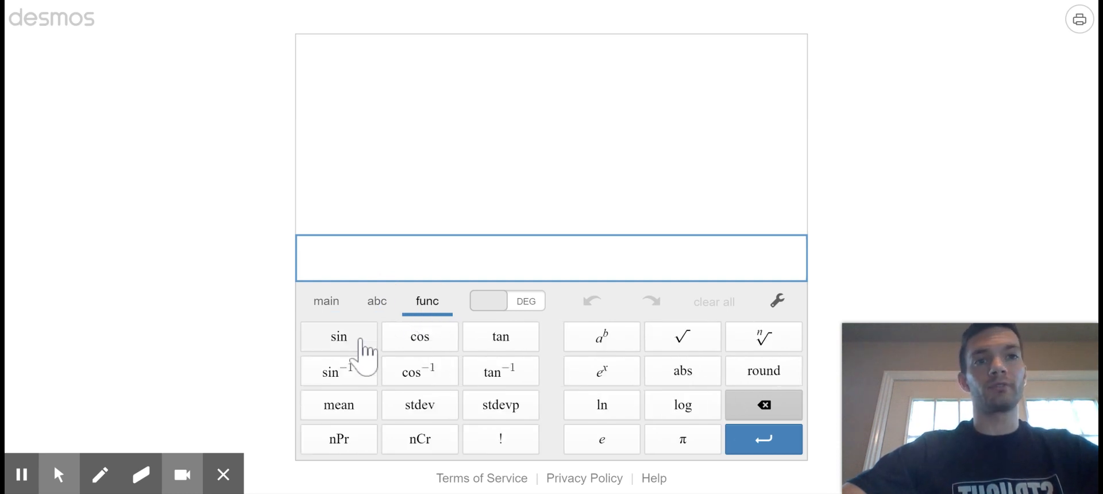
left_click(332, 302)
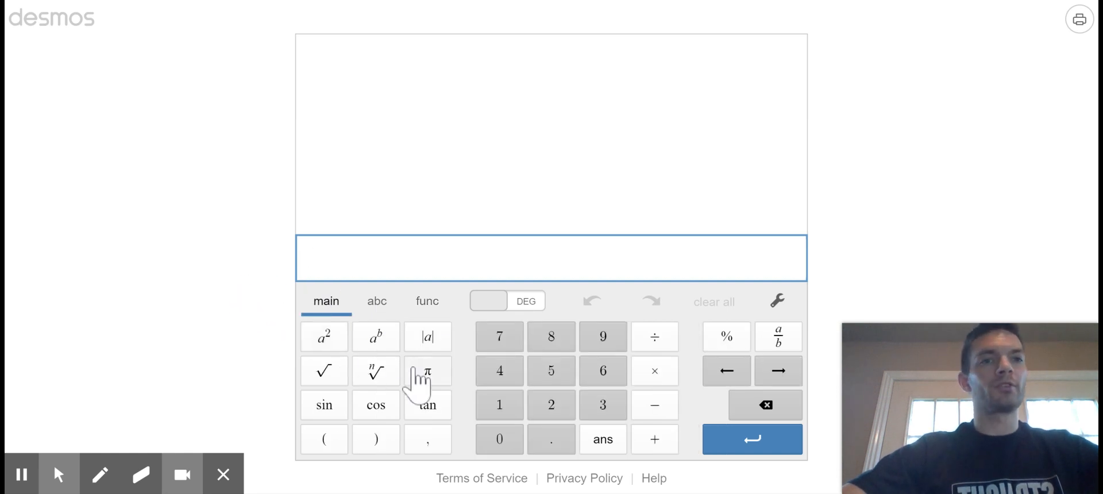
Calculate 4 · 4 and commit it as a finished line in the calculation history.
left_click(504, 376)
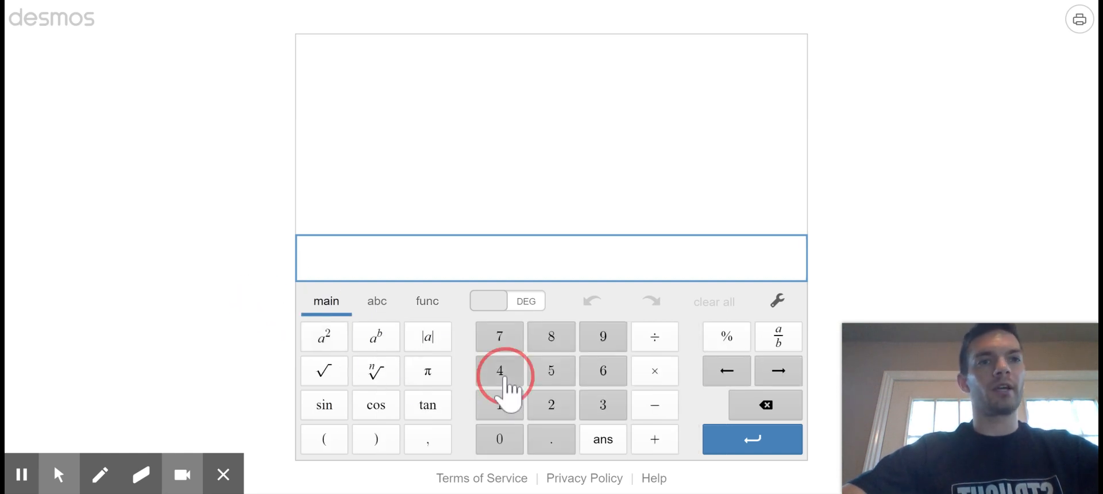
left_click(646, 376)
left_click(500, 377)
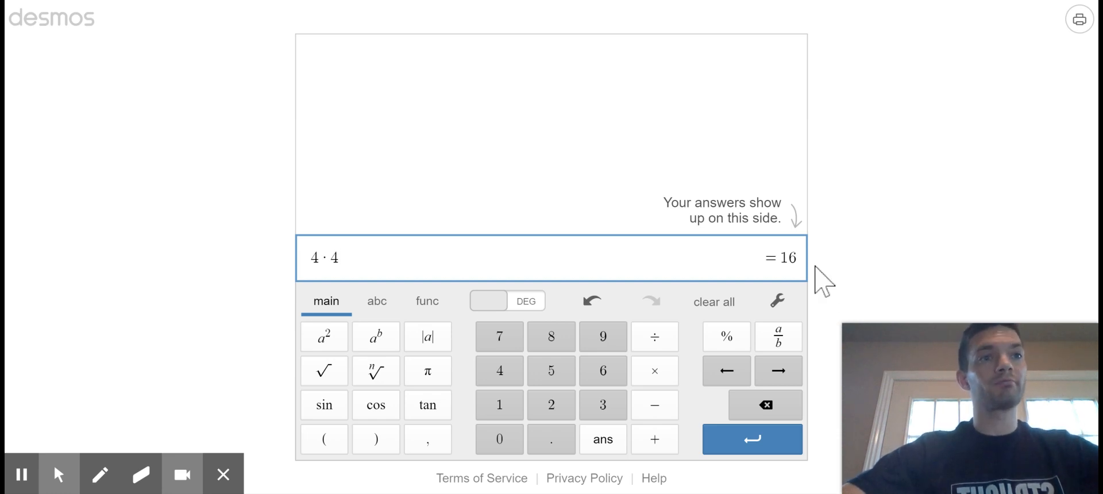
left_click(769, 438)
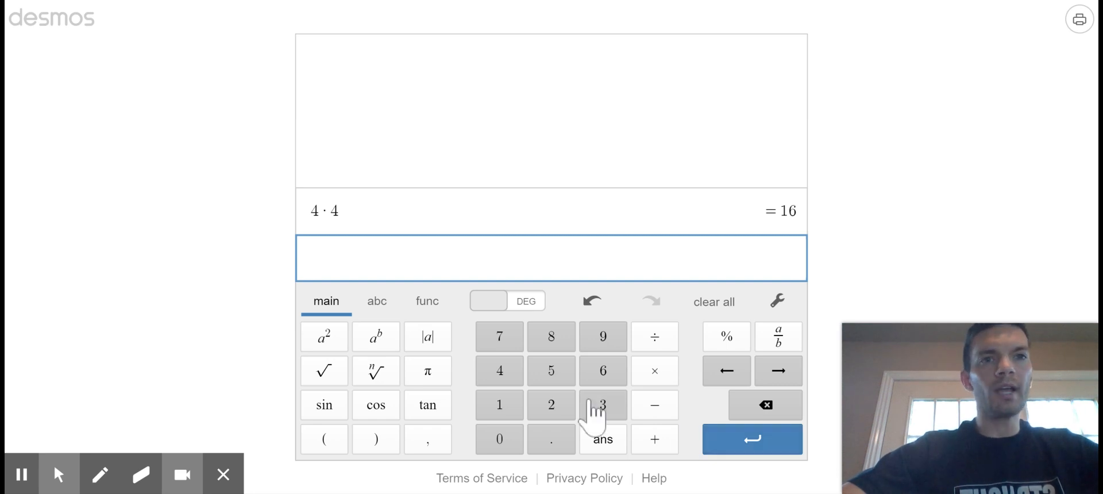
Calculate 2 · 60 on the new line.
left_click(541, 403)
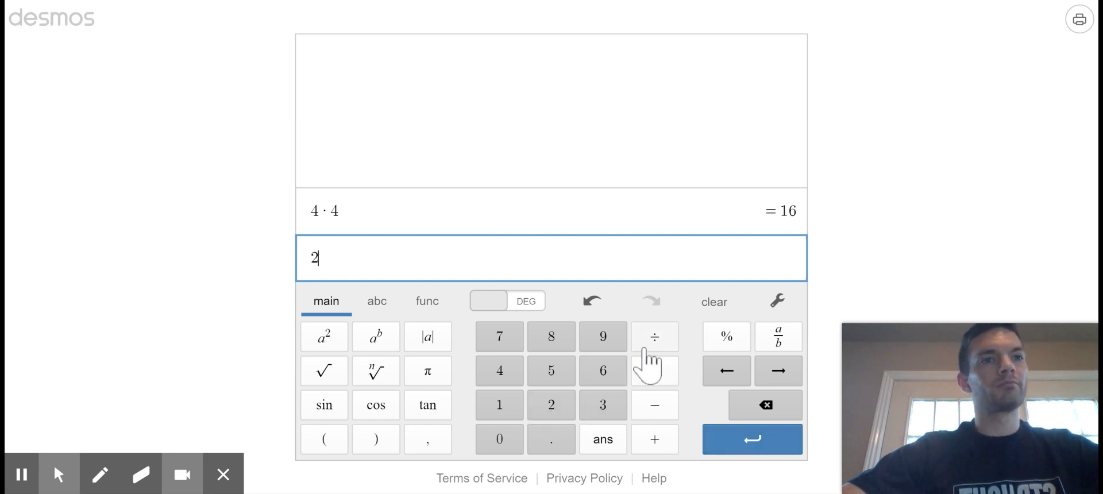
left_click(658, 380)
left_click(588, 371)
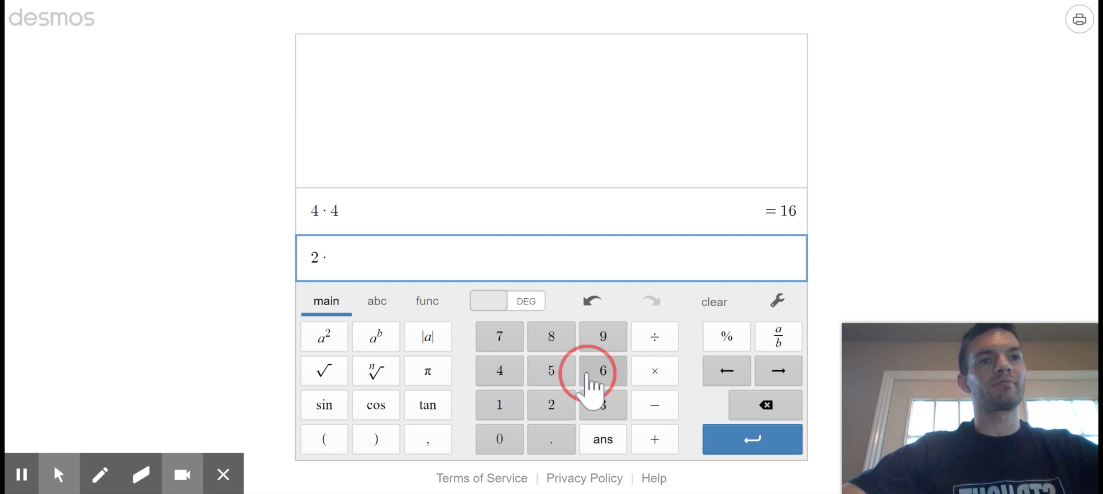
left_click(509, 439)
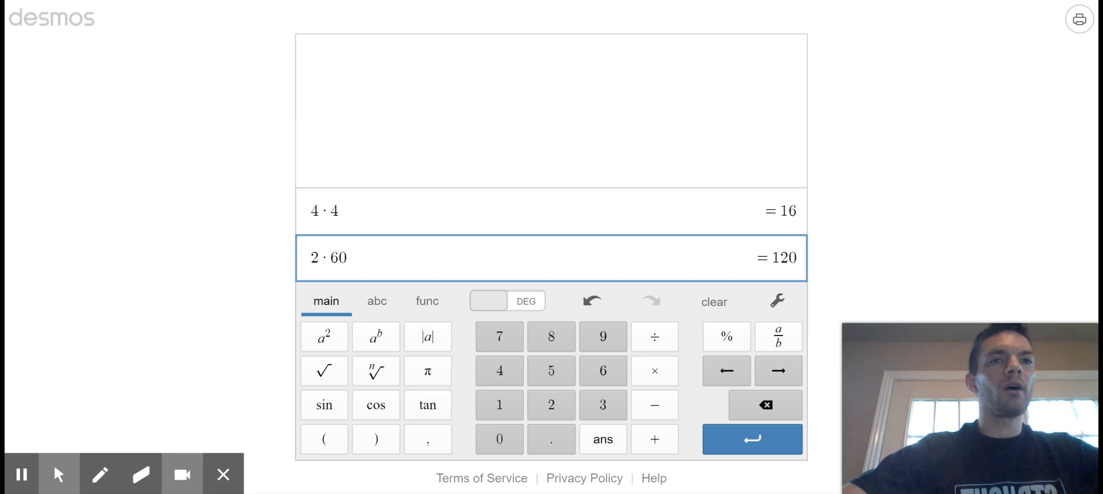
Toggle the angle mode away from degrees and back, and clear the current entry and all earlier calculations.
left_click(504, 303)
left_click(515, 303)
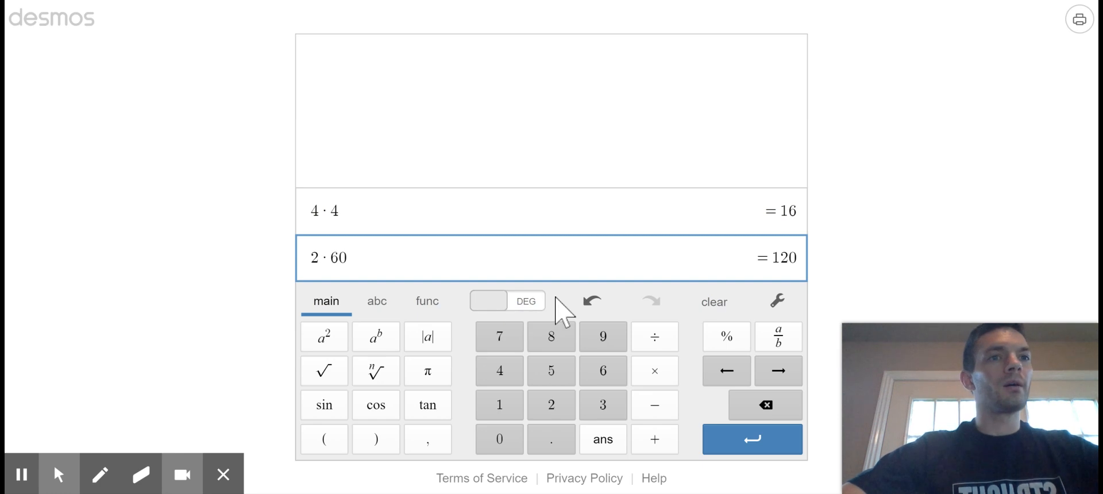
left_click(709, 302)
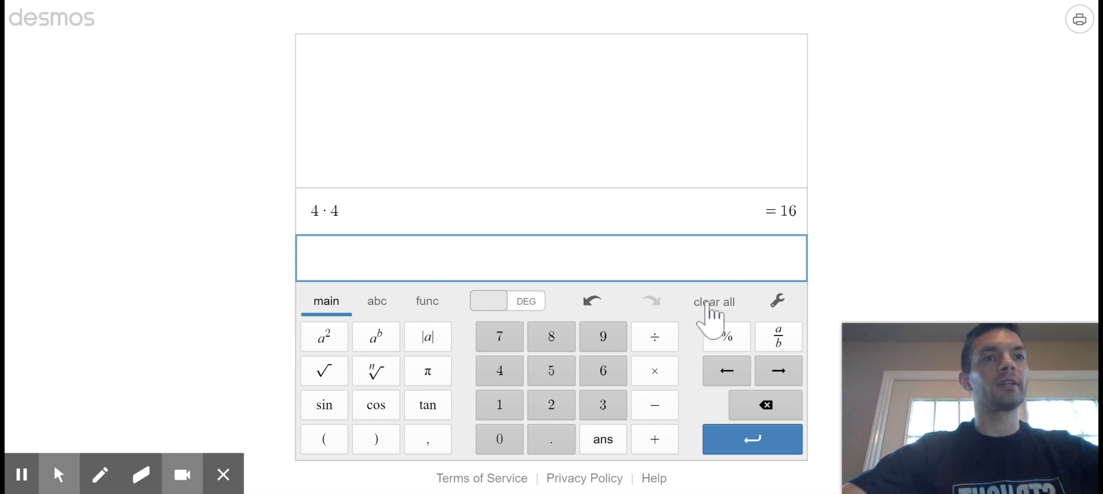
left_click(707, 302)
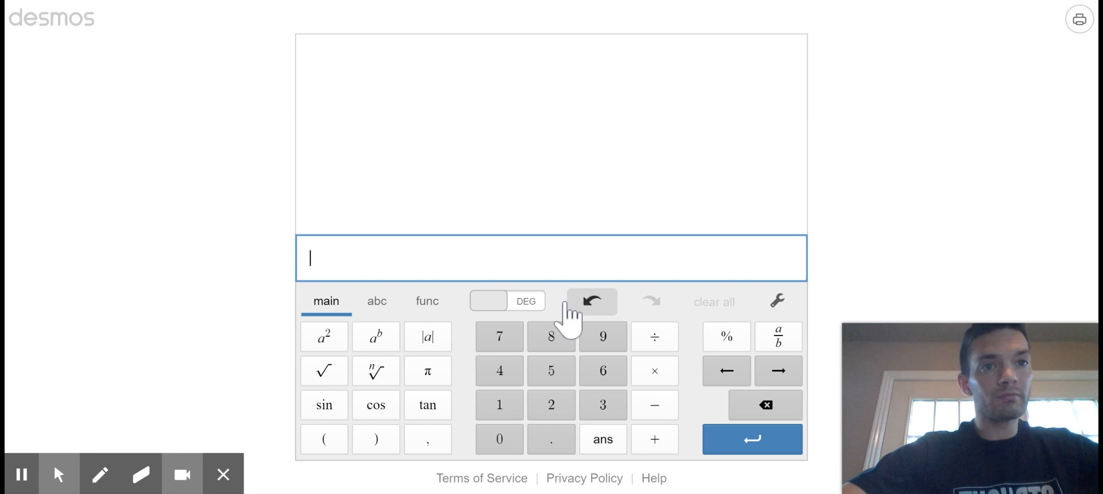
Calculate the absolute value of −20.
left_click(431, 337)
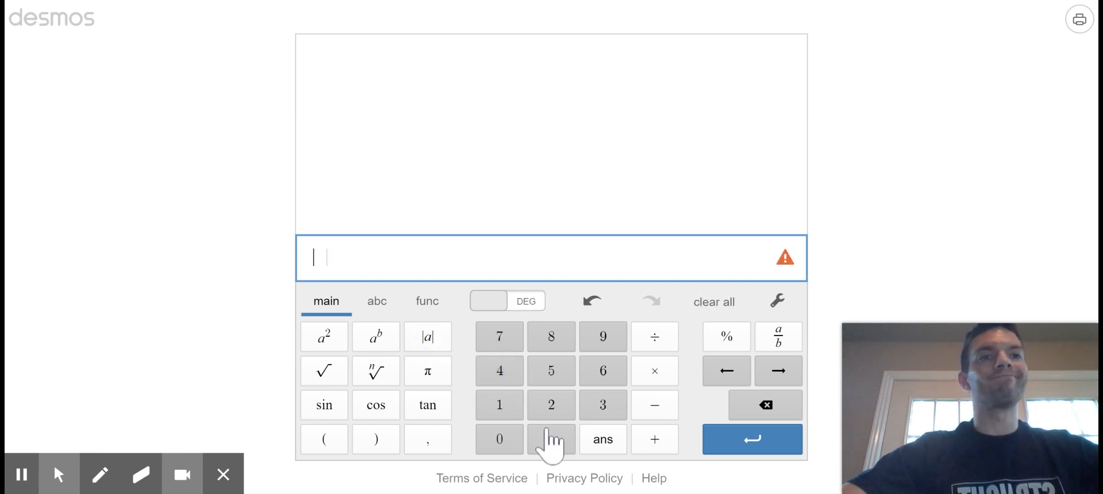
left_click(640, 408)
left_click(538, 419)
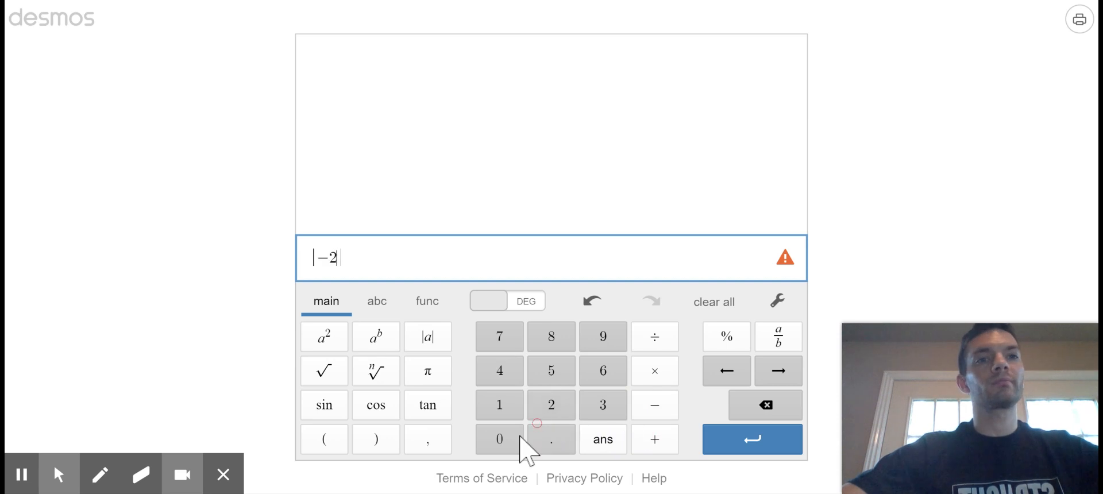
left_click(499, 444)
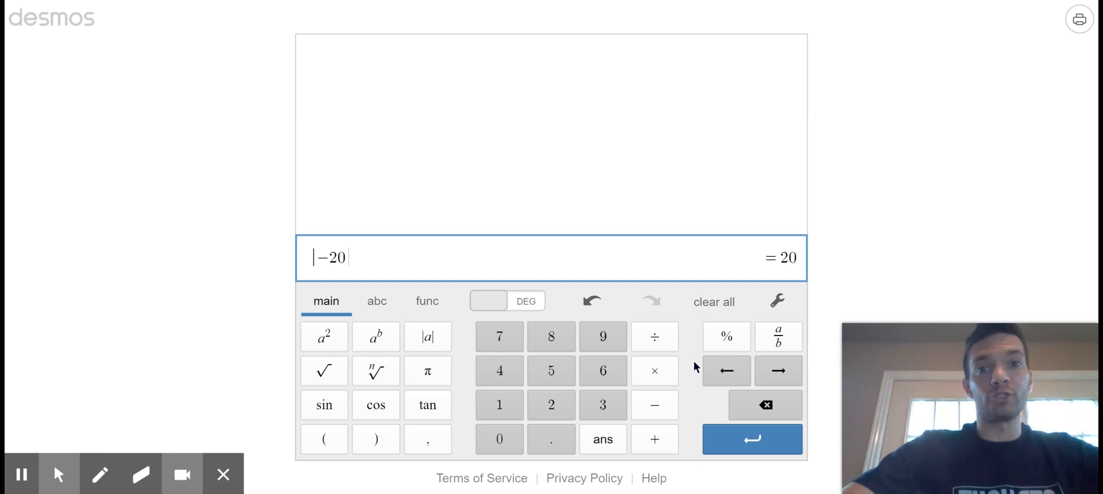
Delete the absolute value expression one character at a time until the entry line is empty.
left_click(765, 409)
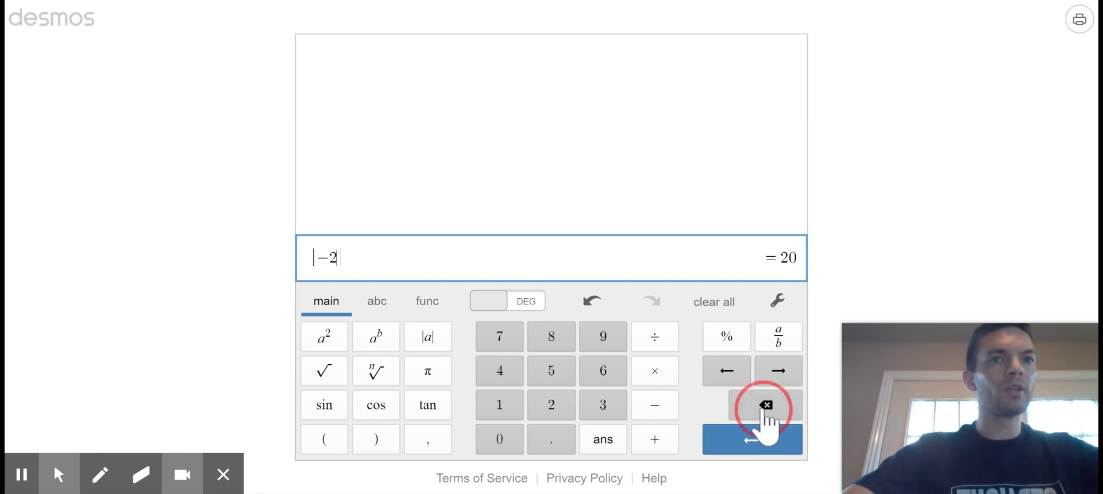
left_click(764, 409)
left_click(763, 409)
left_click(764, 409)
left_click(764, 409)
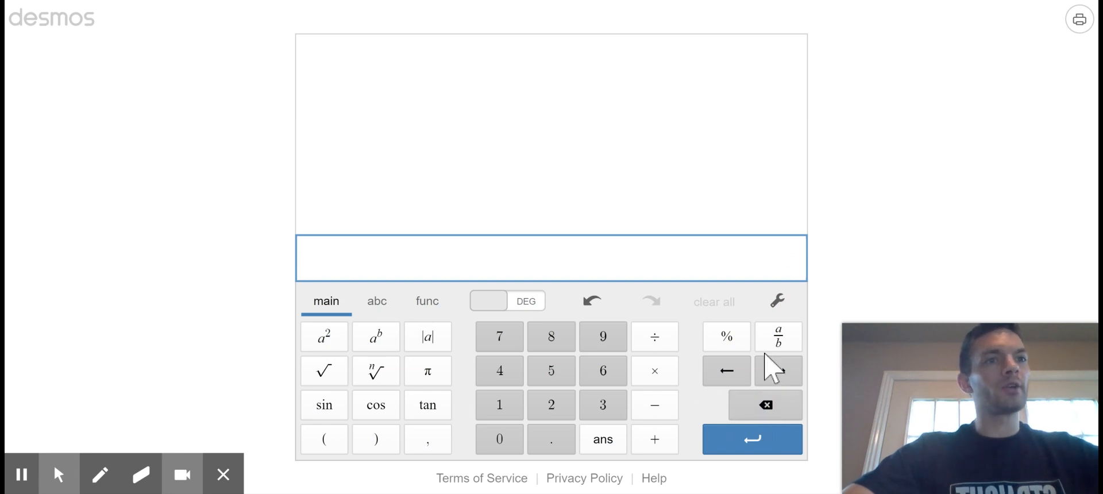
Evaluate the fraction 5/8 with 5 as numerator and 8 as denominator, and clear the calculator.
left_click(781, 333)
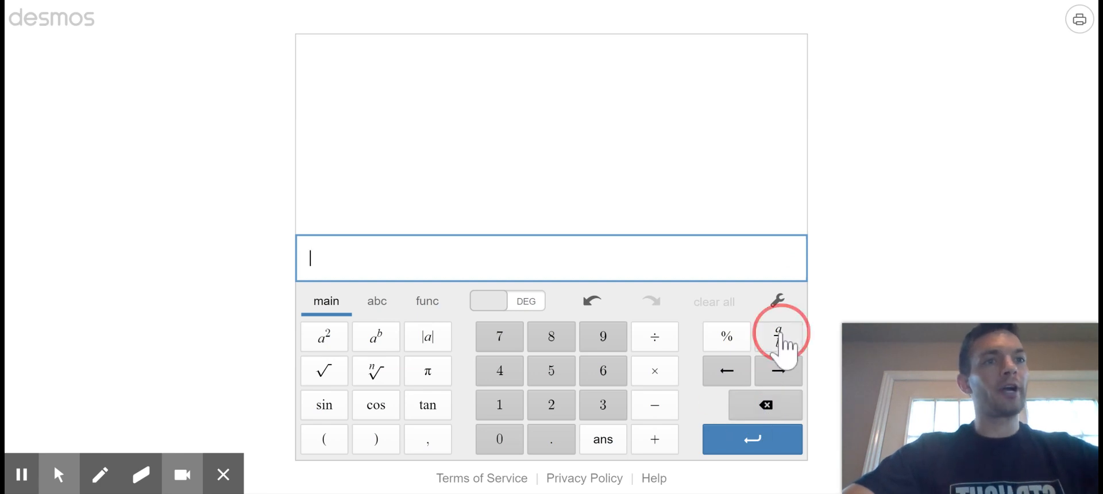
left_click(553, 381)
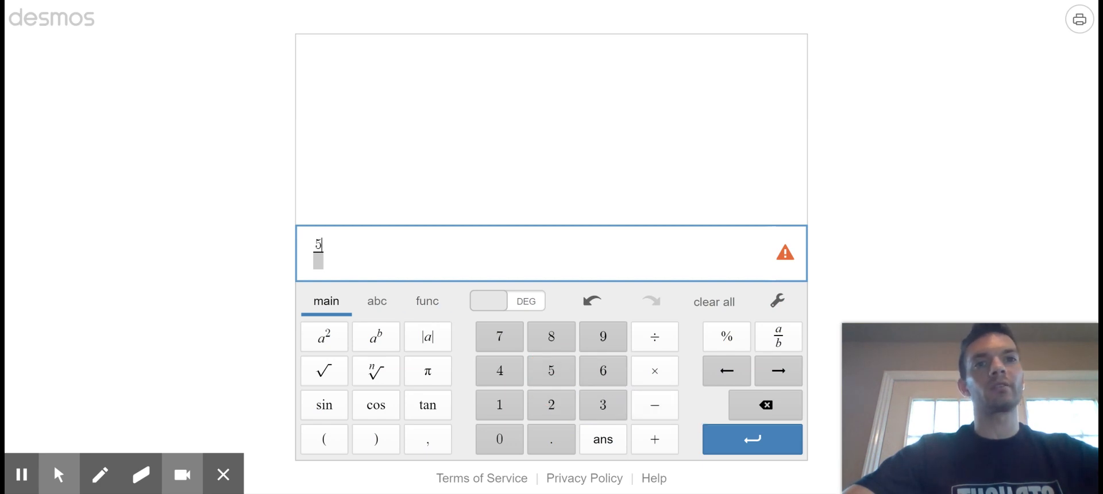
left_click(319, 261)
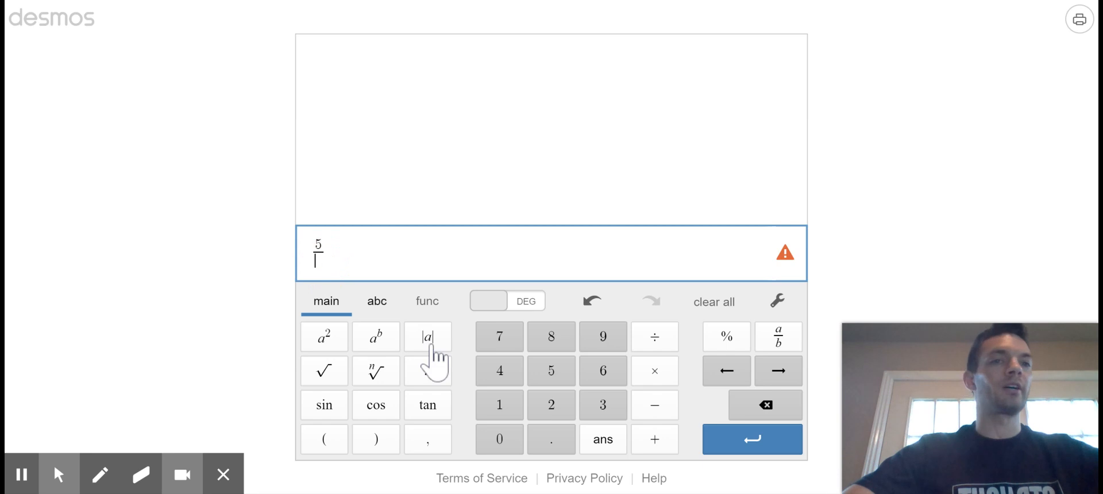
left_click(543, 340)
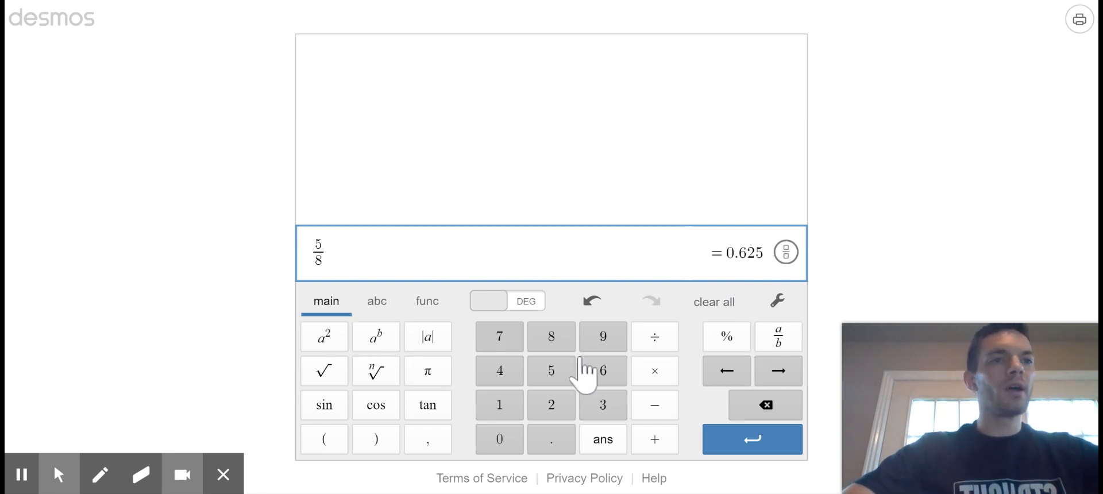
left_click(711, 303)
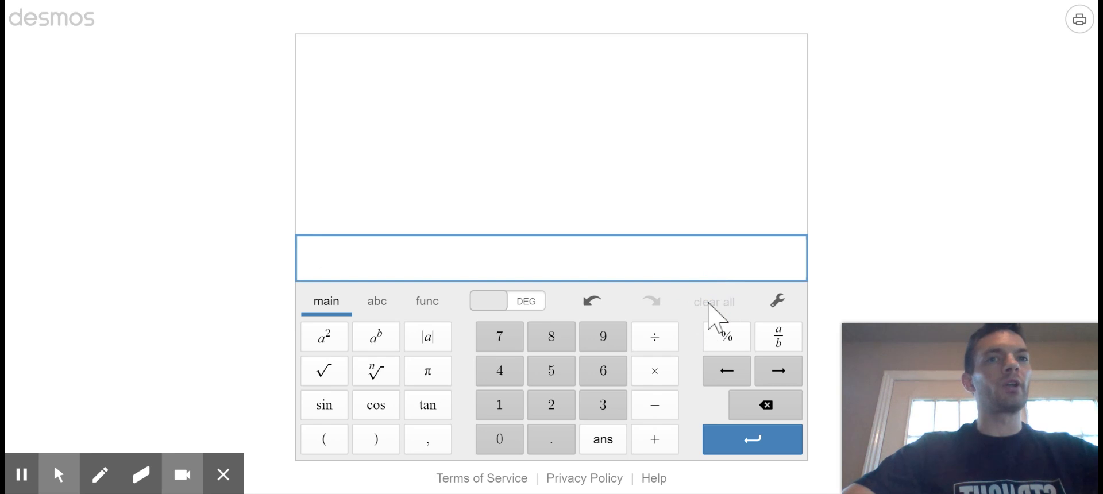
Open the Graphing Calculator from the Desmos search results and graph the line y = 3x − 1.
left_click(190, 182)
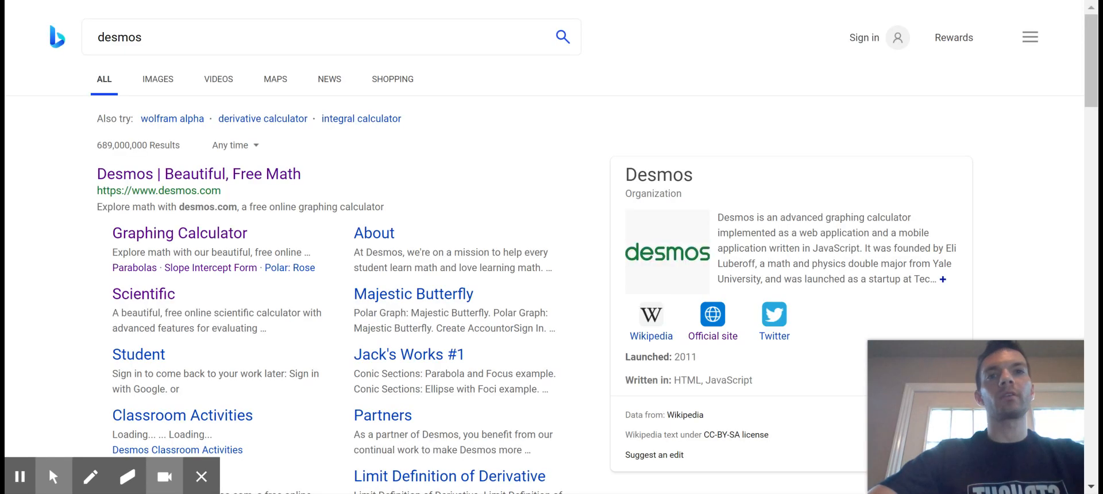
left_click(131, 236)
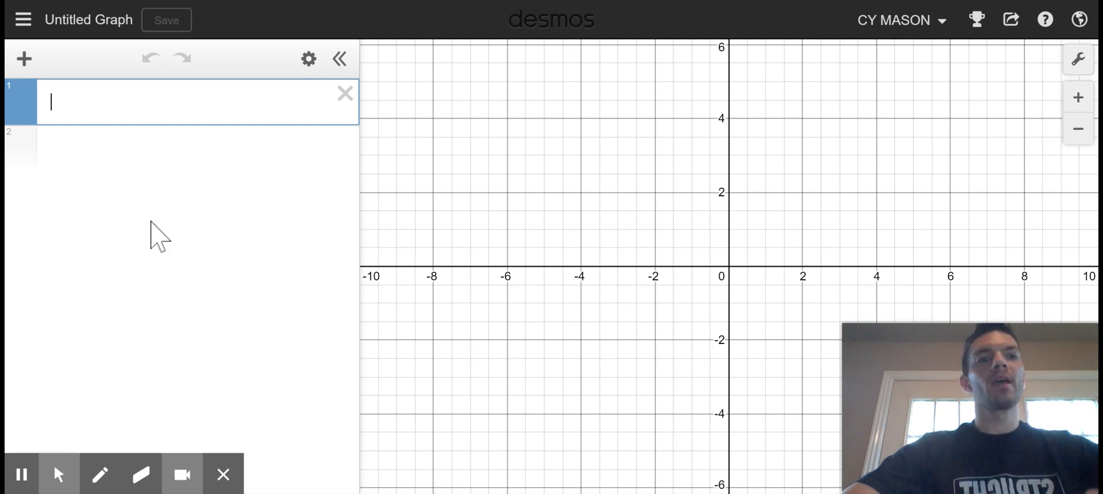
type("y=3")
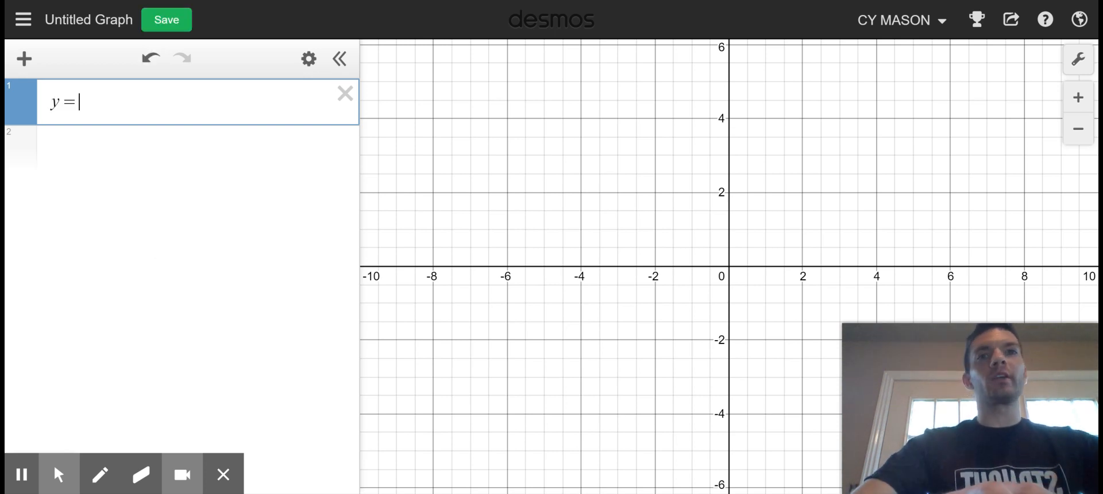
type("x-1")
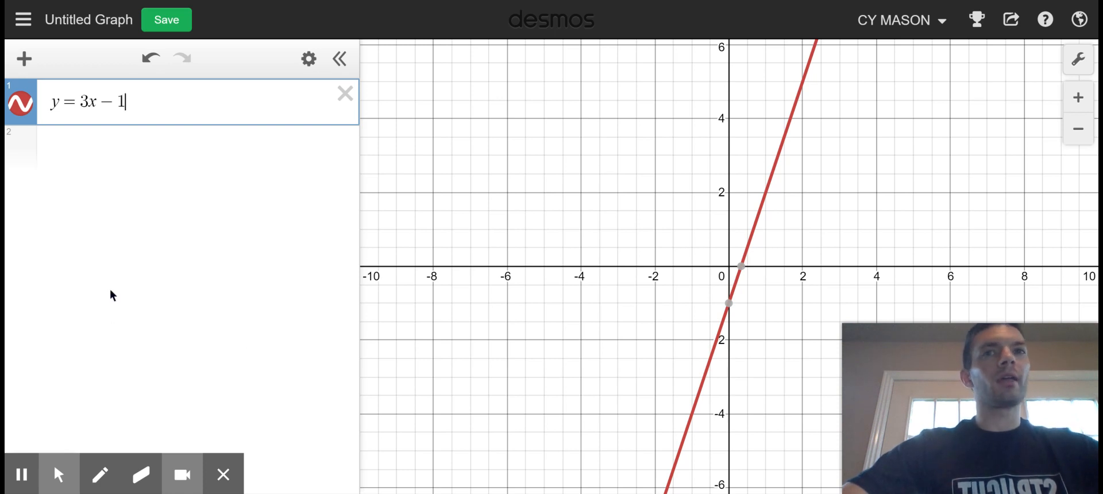
Add a second expression that plots the point (−4, 2).
left_click(24, 58)
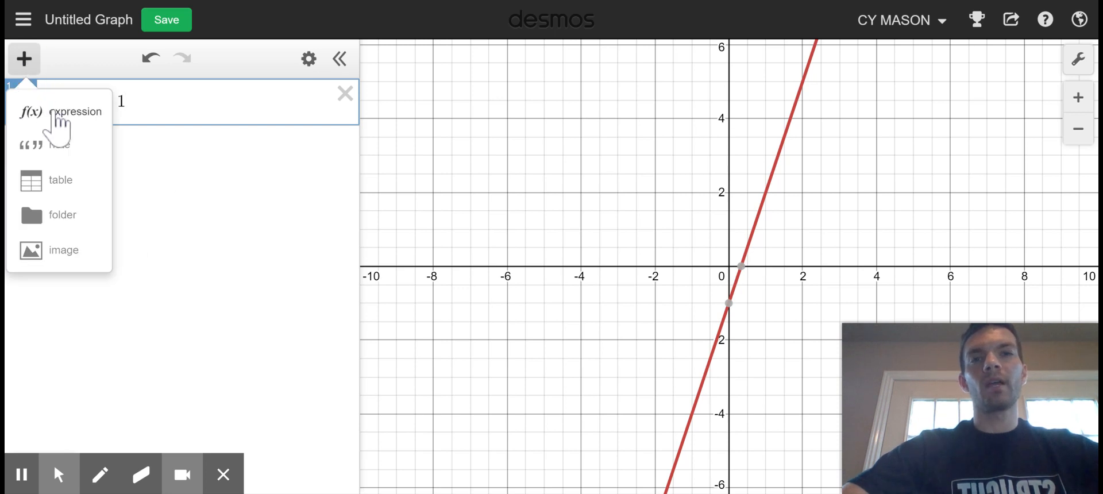
left_click(58, 115)
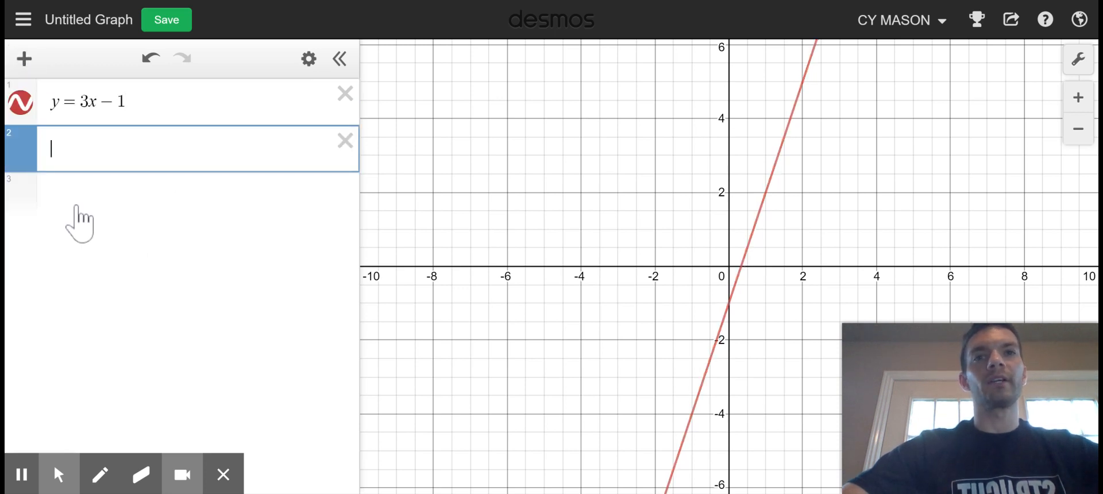
type("(−")
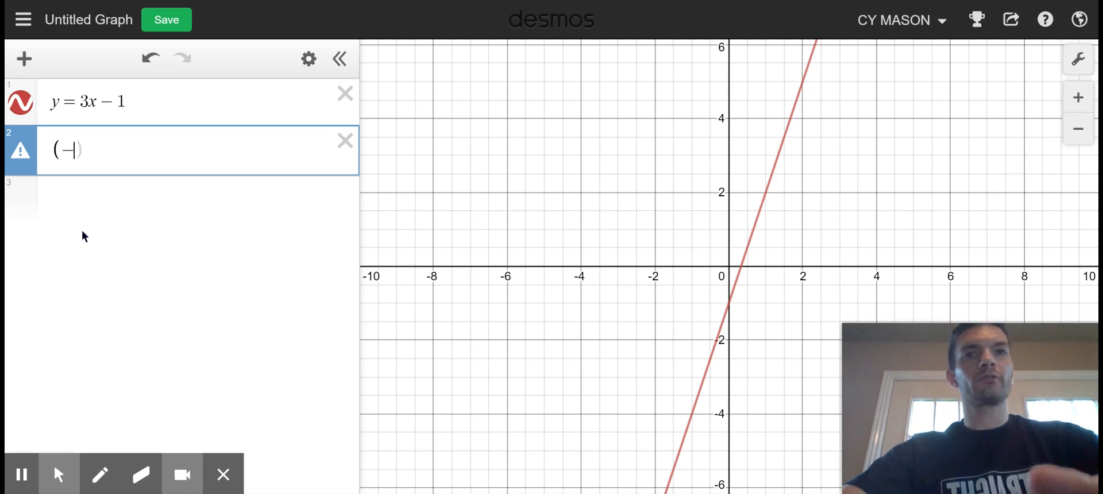
type("2")
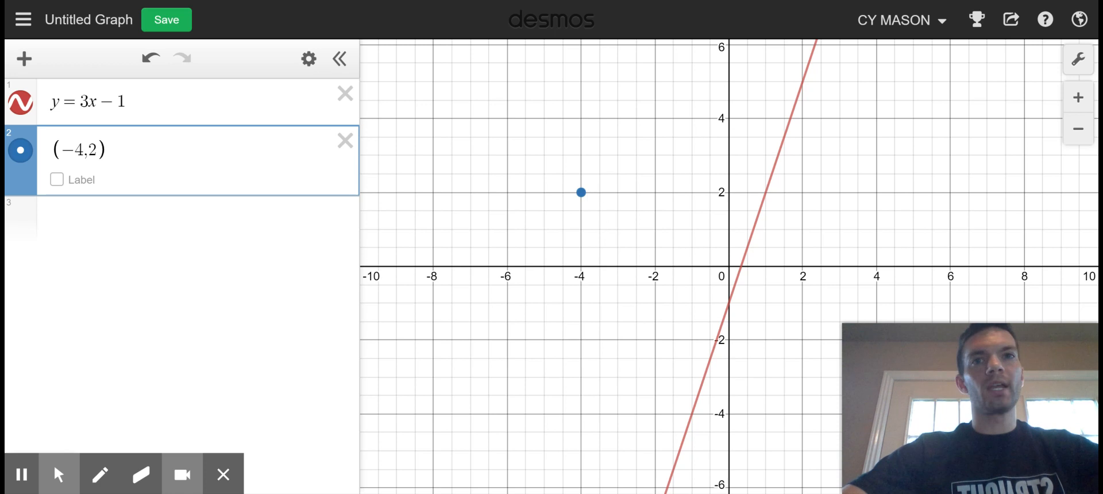
Turn the label of the point (−4, 2) on and off, and hide the point from the graph.
left_click(57, 179)
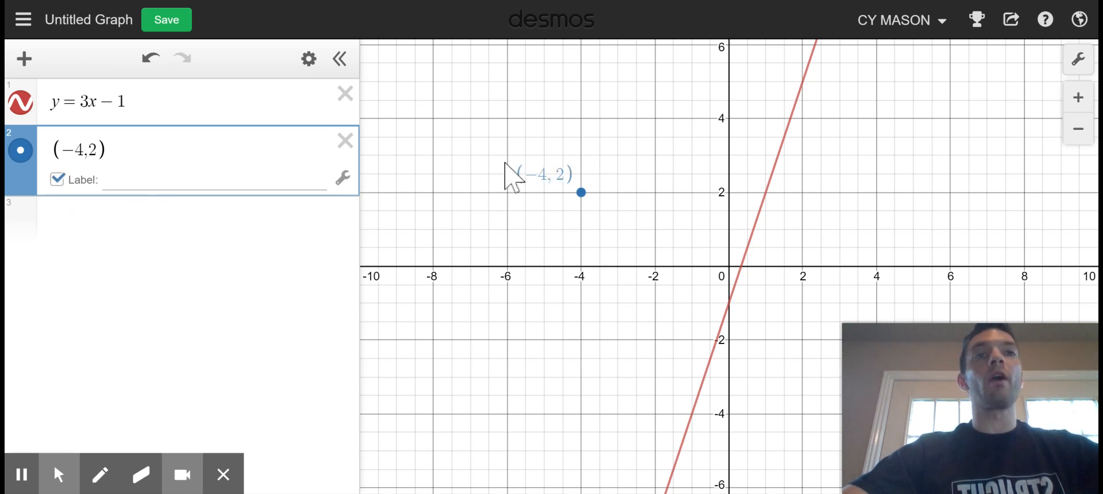
left_click(57, 179)
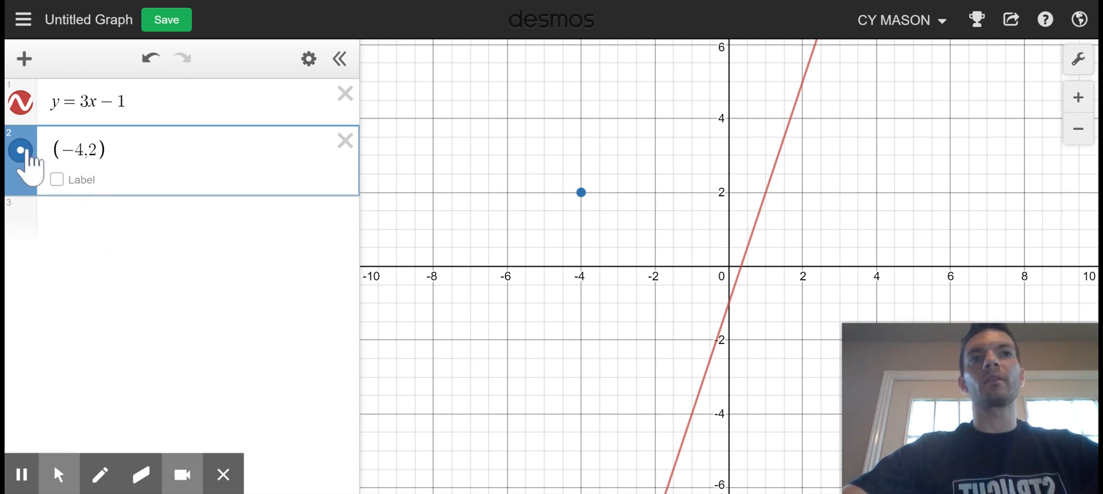
left_click(26, 150)
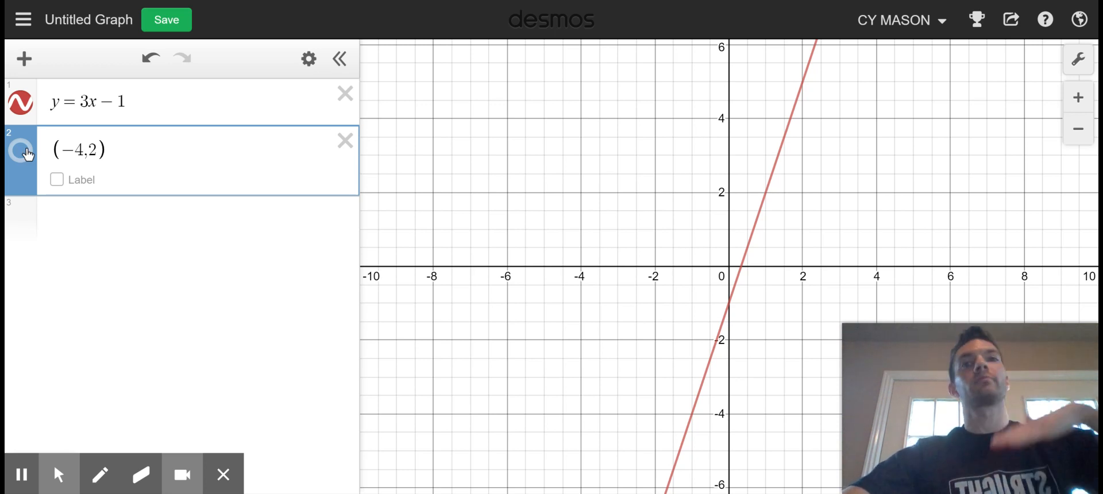
left_click(26, 152)
left_click(26, 152)
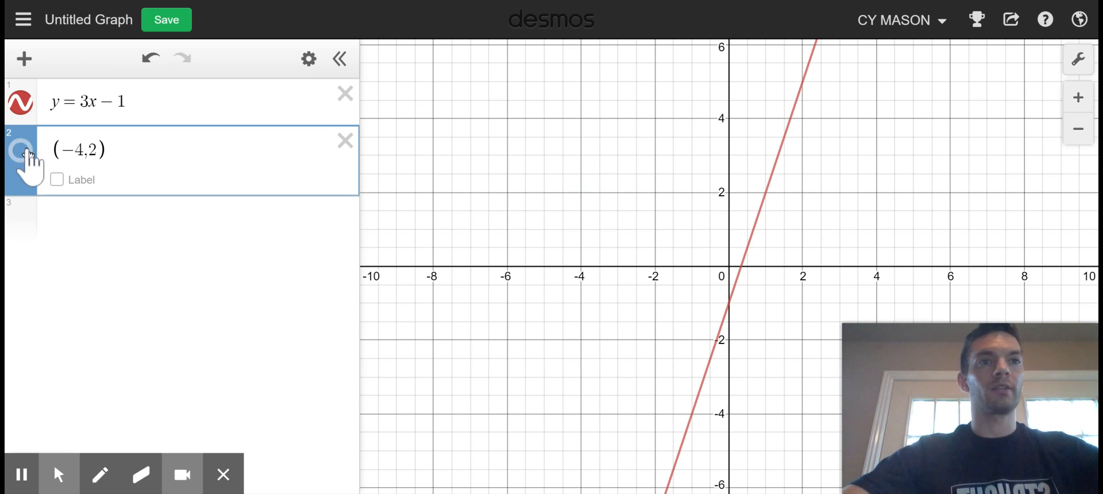
Show the hidden point (−4, 2) on the graph again.
left_click(27, 151)
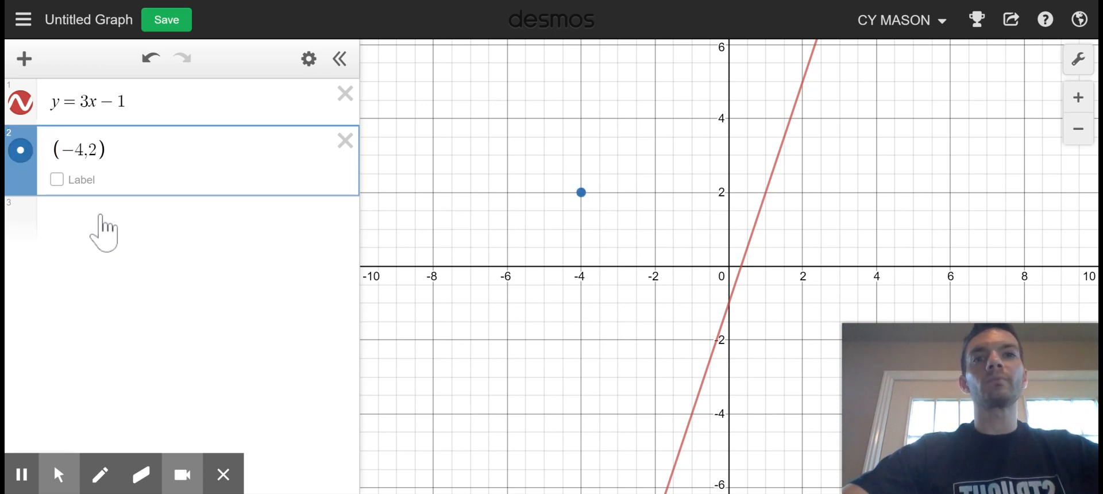
mouse_move(157, 472)
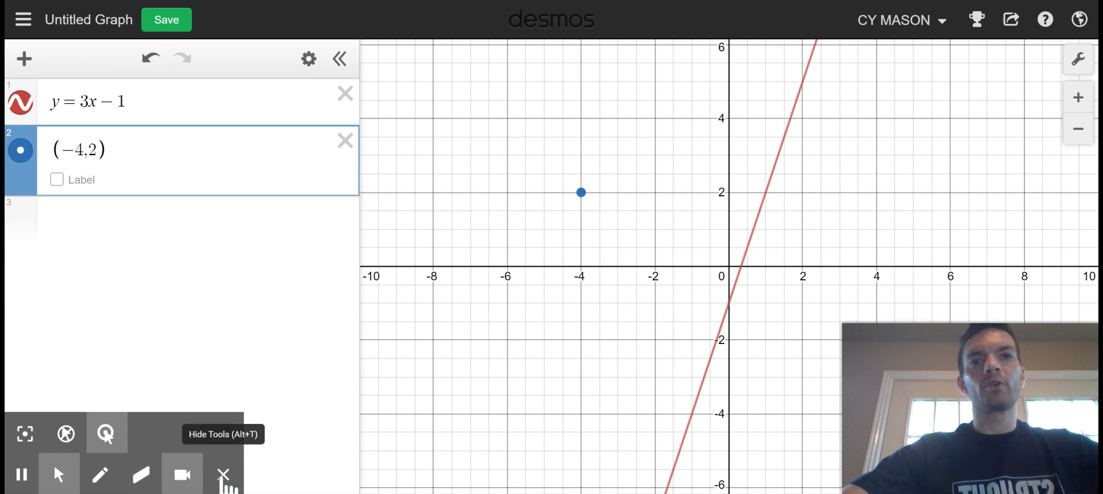
left_click(223, 476)
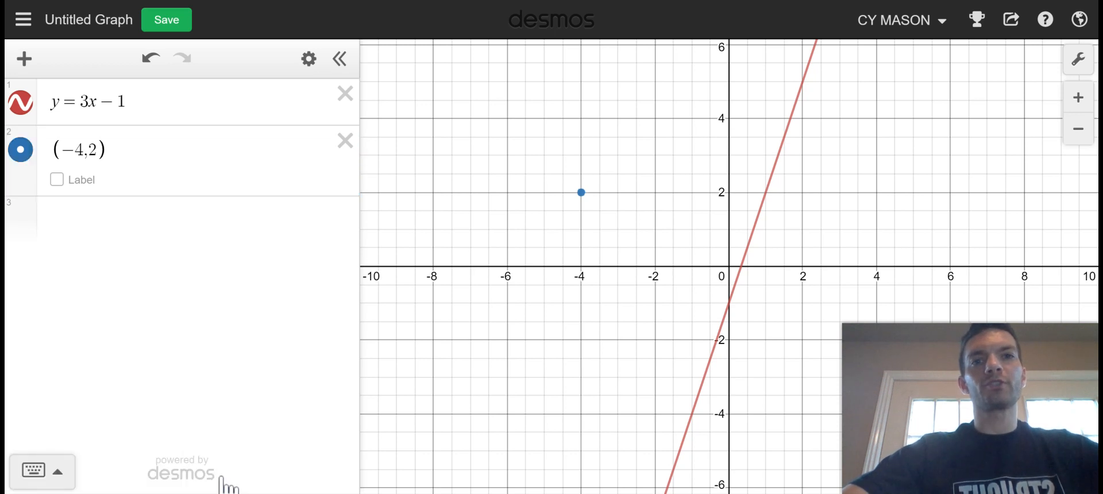
Open the on-screen keypad, view its letter layout, and close the keypad.
left_click(53, 474)
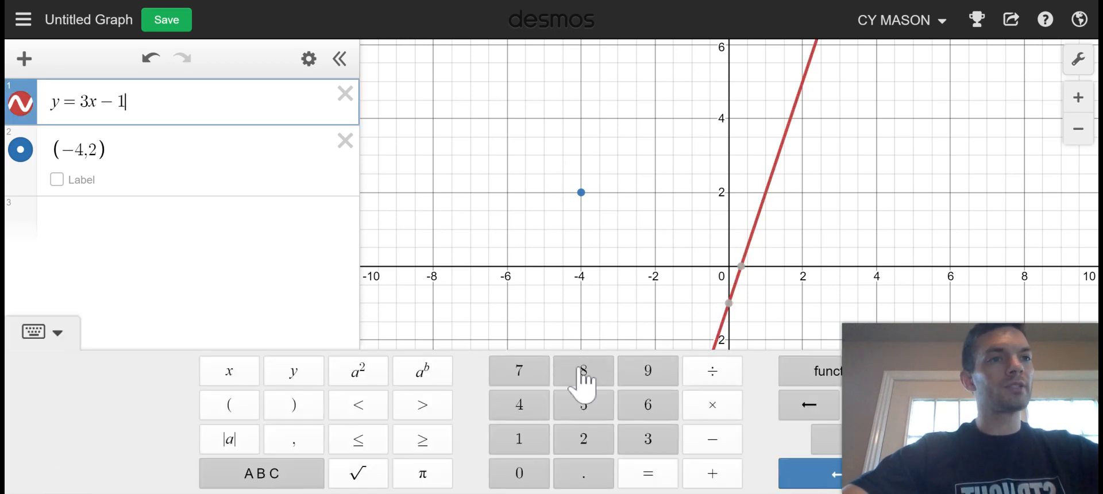
left_click_drag(899, 369, 513, 8)
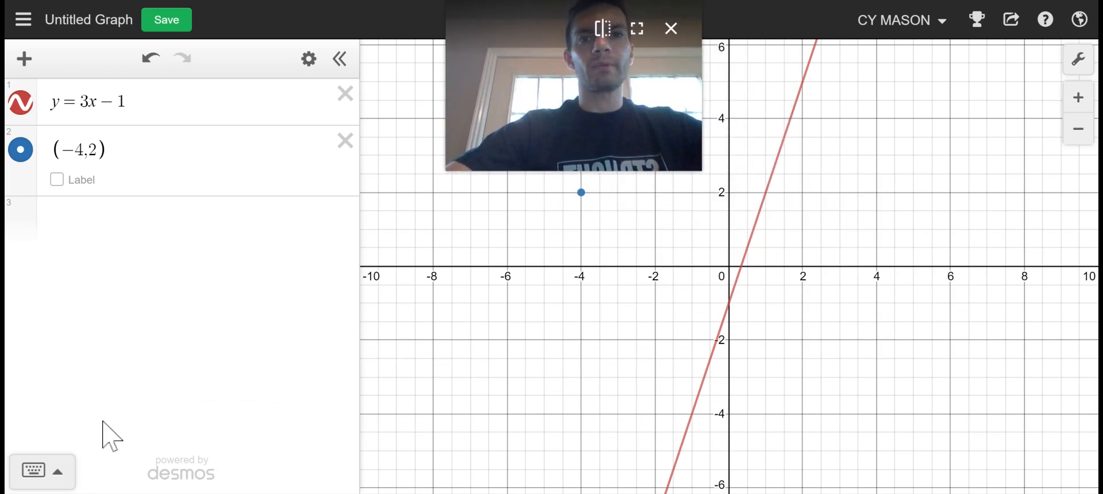
left_click(61, 469)
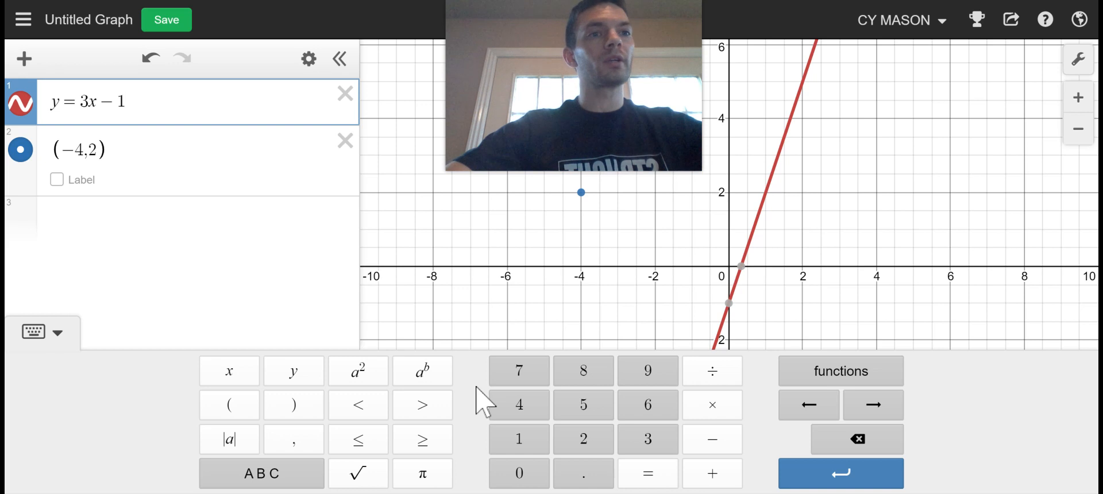
left_click(295, 478)
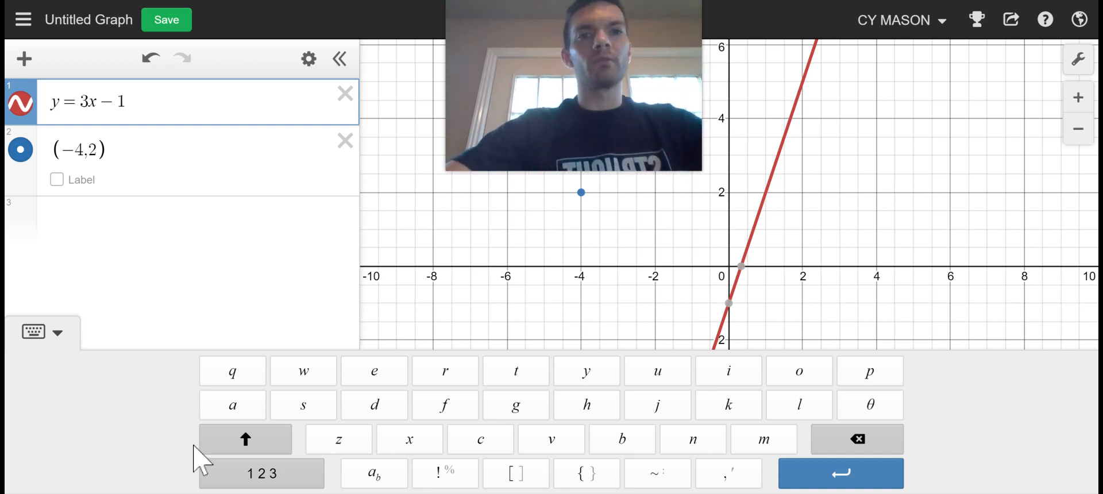
left_click(62, 334)
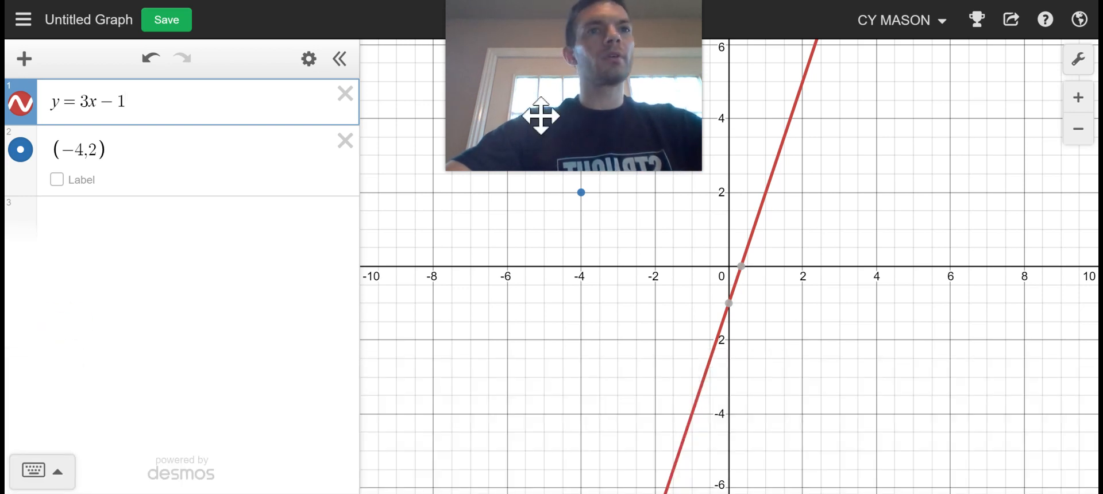
left_click_drag(573, 122, 955, 410)
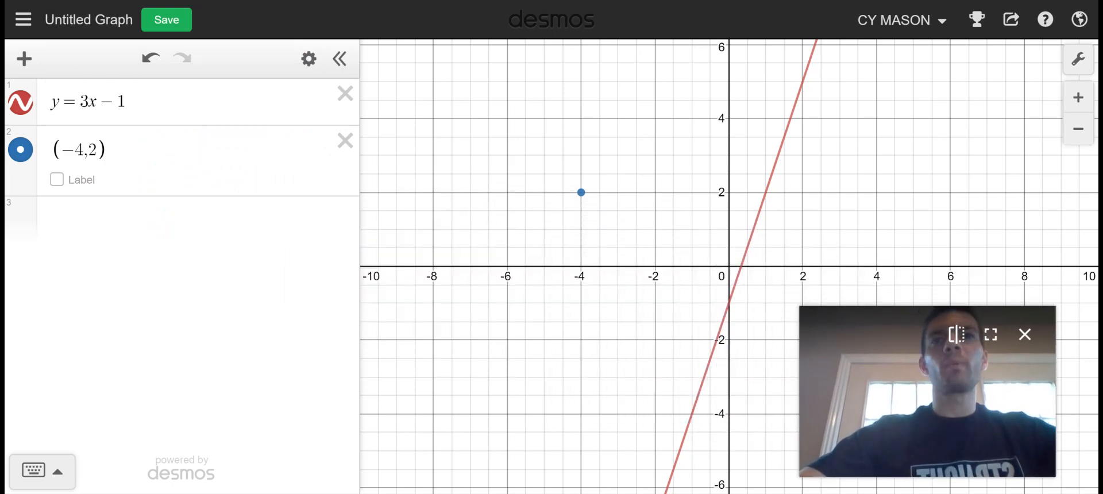
Delete the line and point expressions and open the example graph "Parabolas: Standard Form".
left_click(345, 94)
left_click(345, 94)
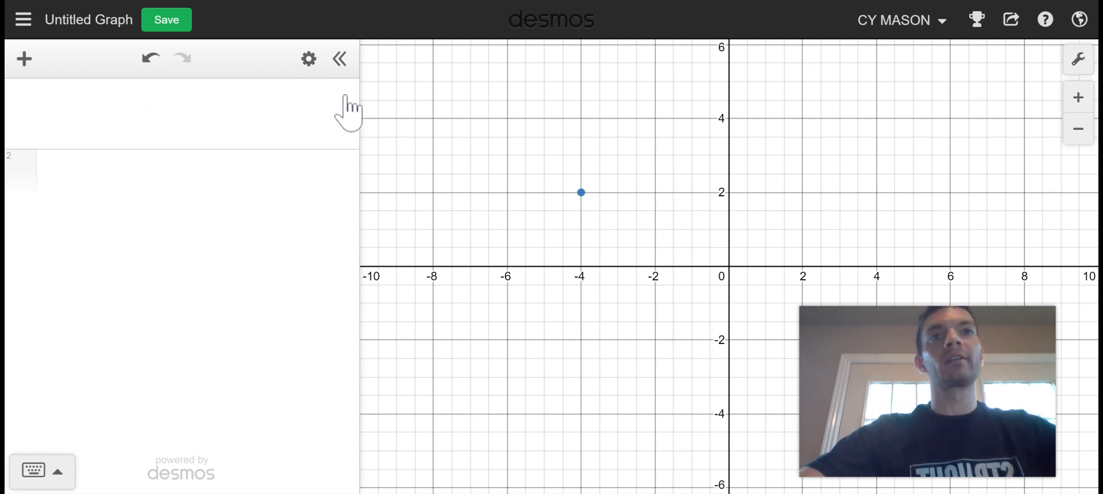
left_click(26, 23)
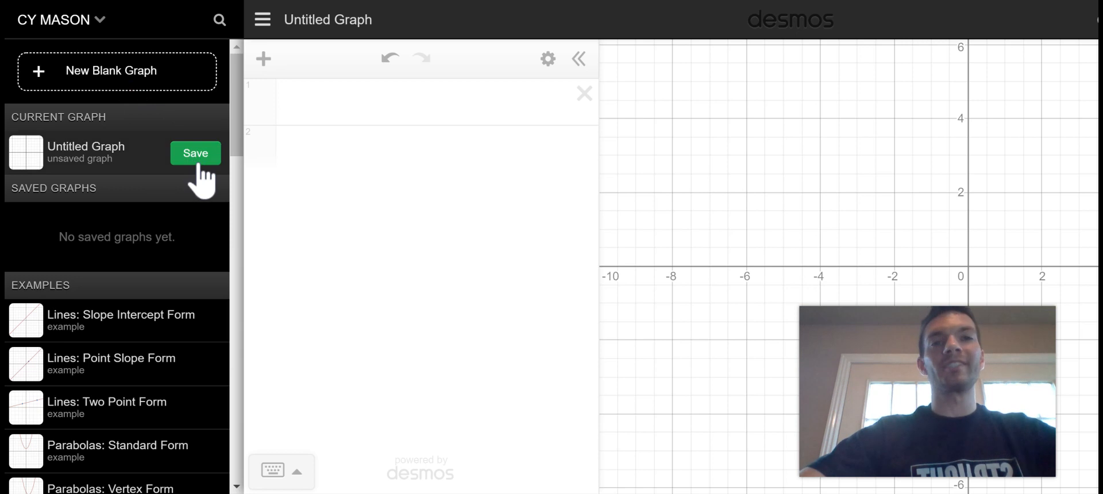
left_click_drag(234, 135, 240, 178)
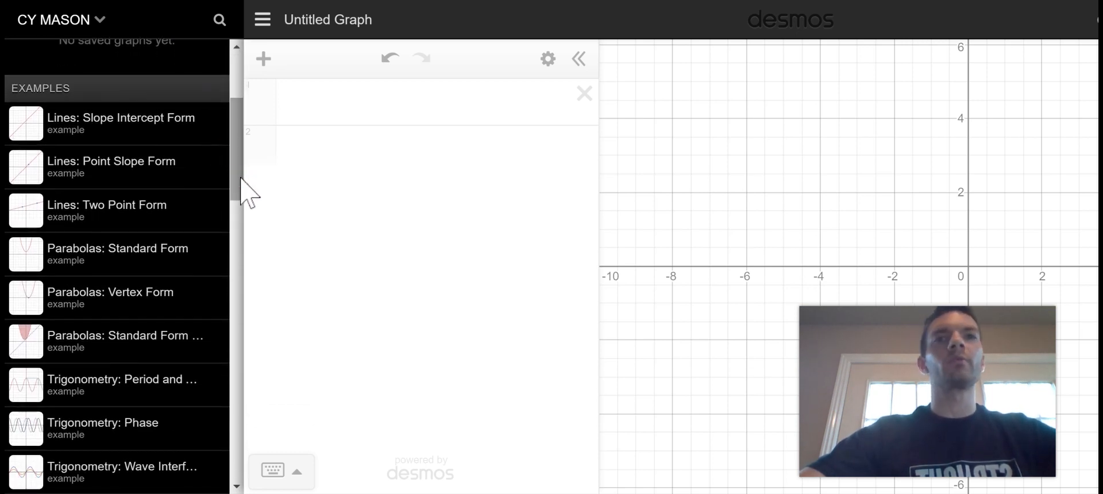
left_click(165, 259)
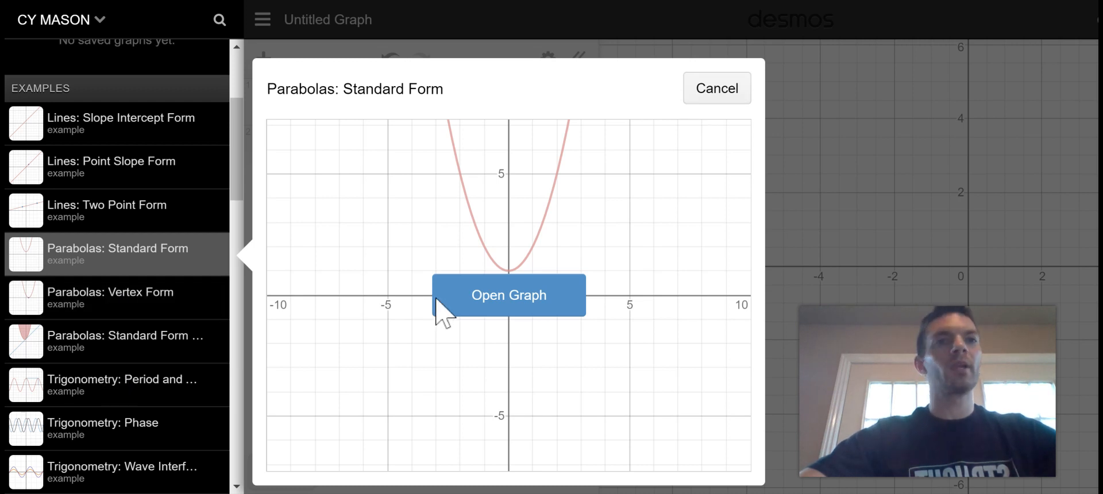
left_click(508, 304)
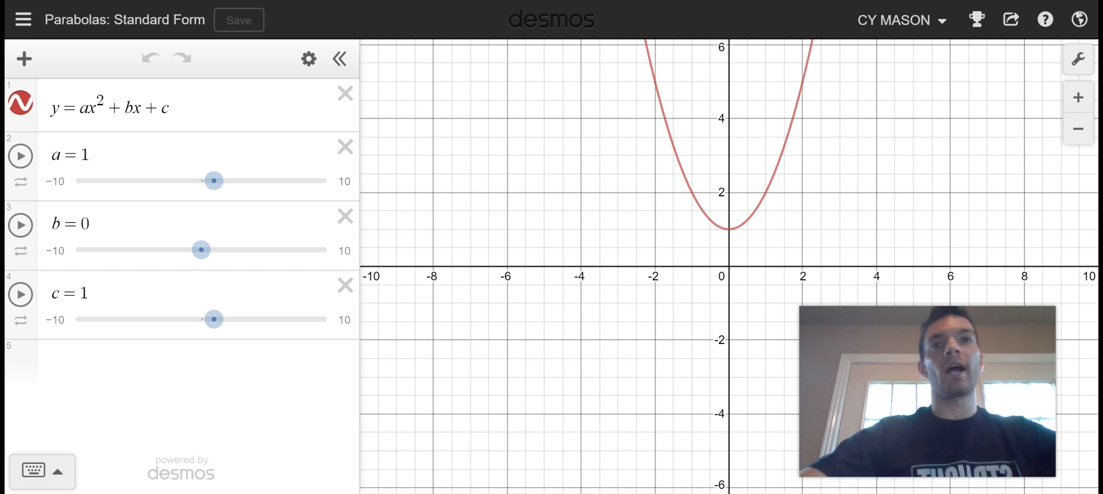
Set the parabola's coefficient a to 2.
left_click(130, 183)
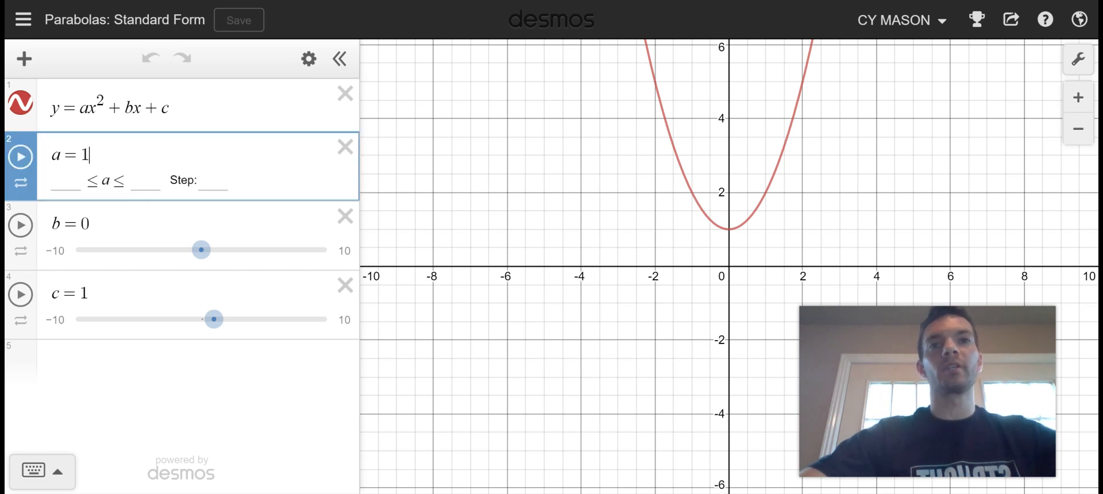
key("BackSpace")
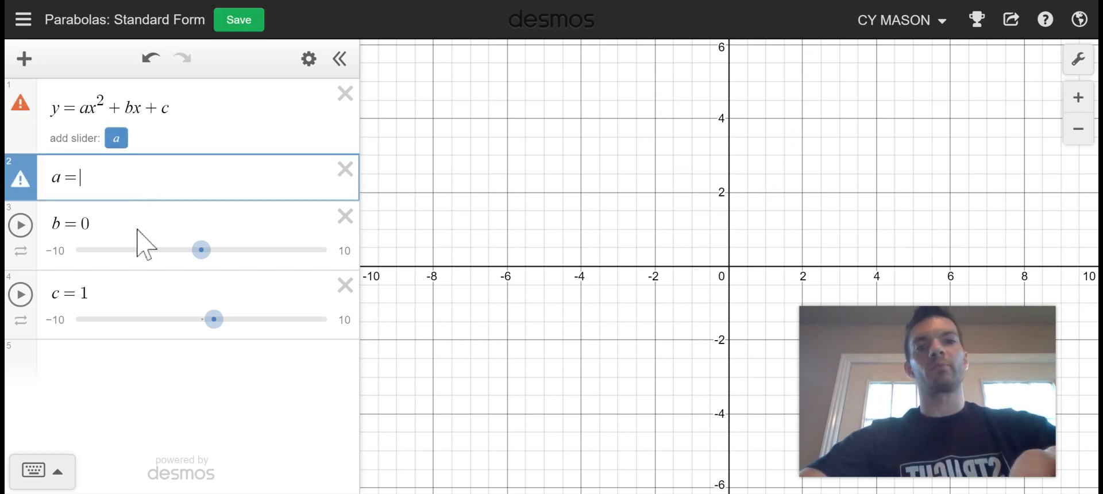
type("2")
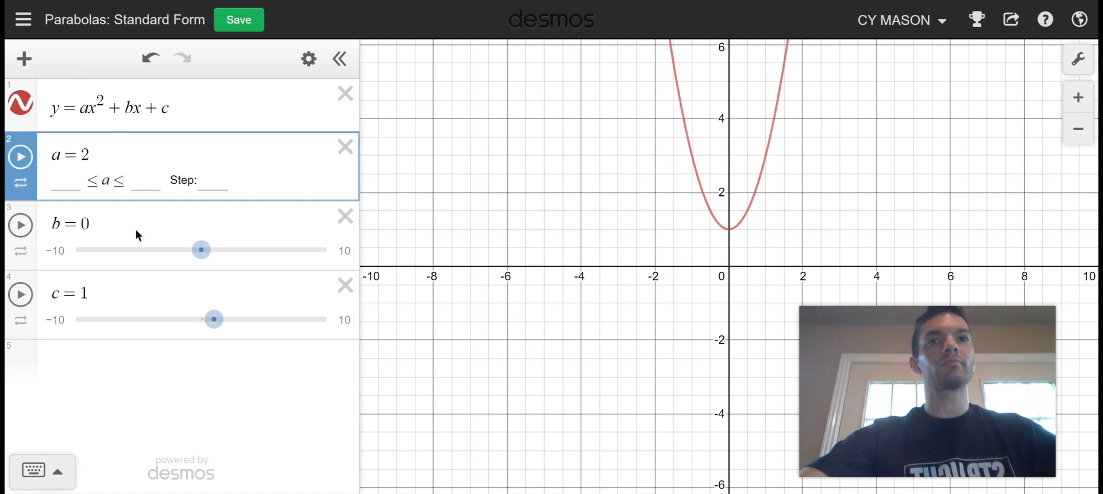
left_click(238, 372)
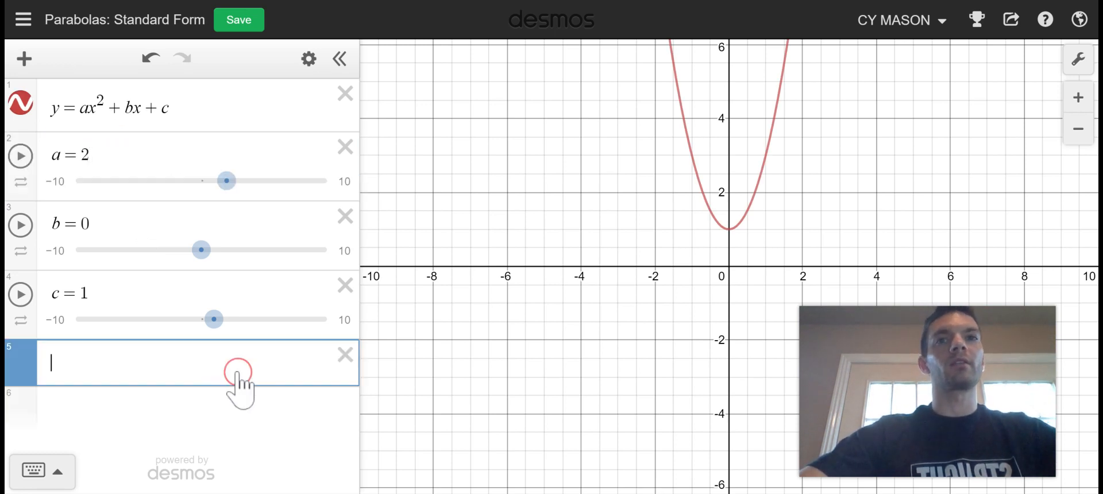
left_click(345, 354)
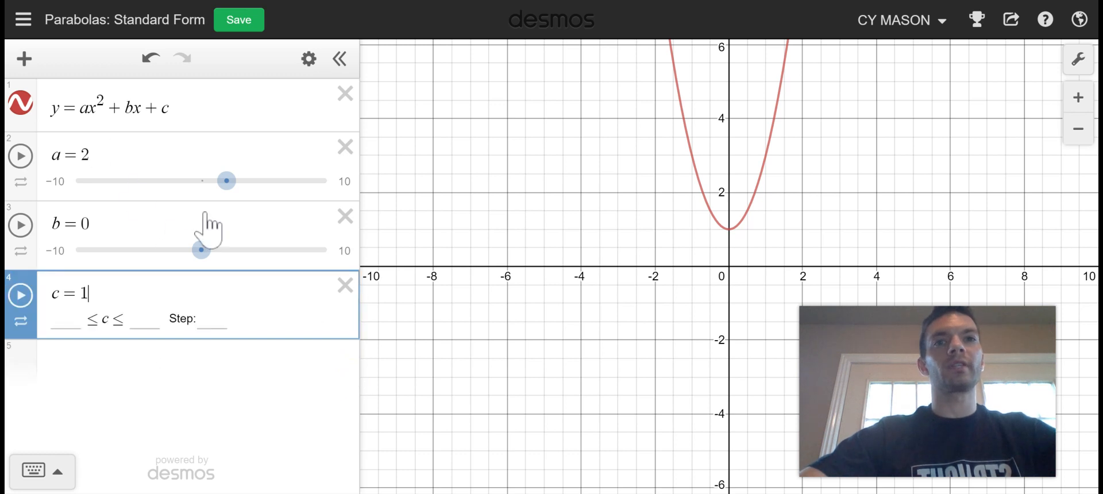
left_click(305, 376)
left_click(345, 355)
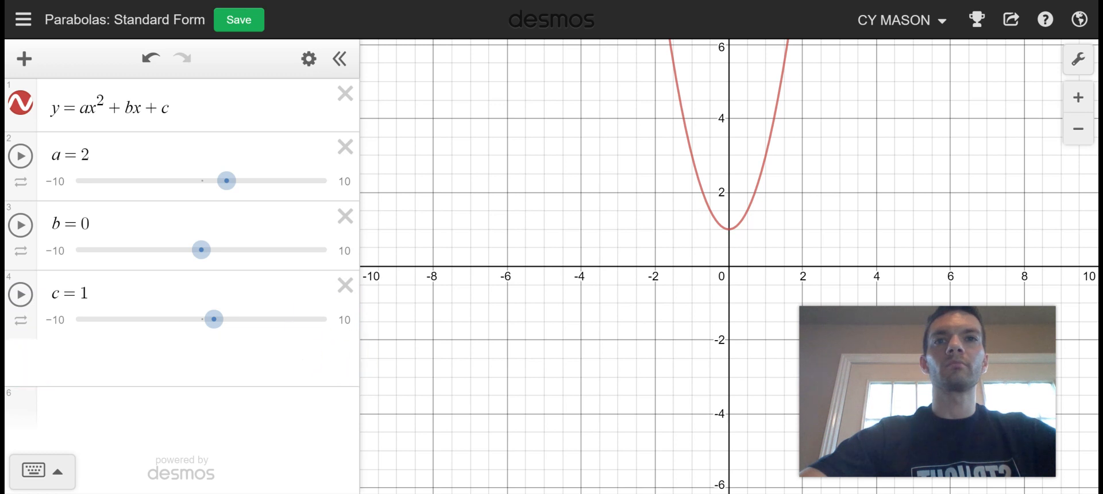
left_click(89, 155)
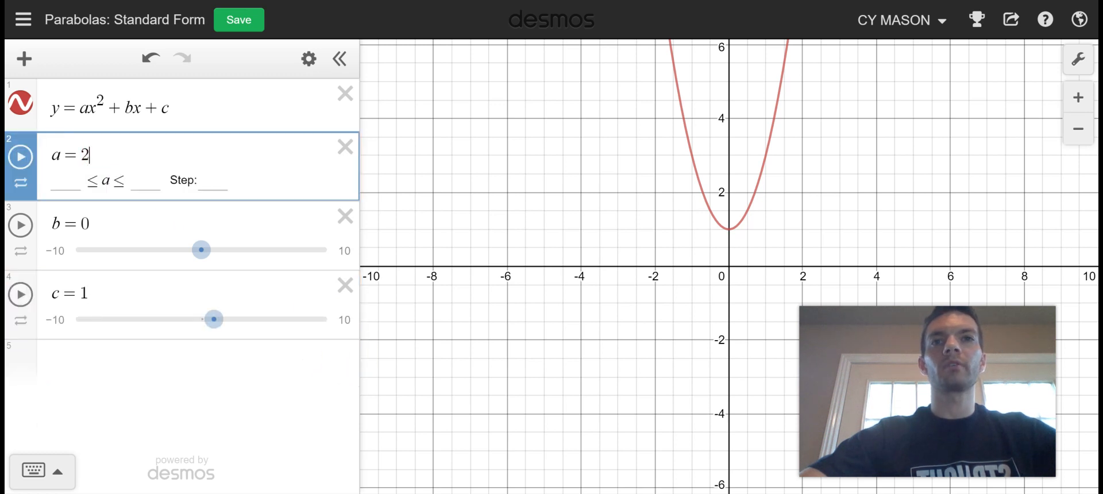
key("Return")
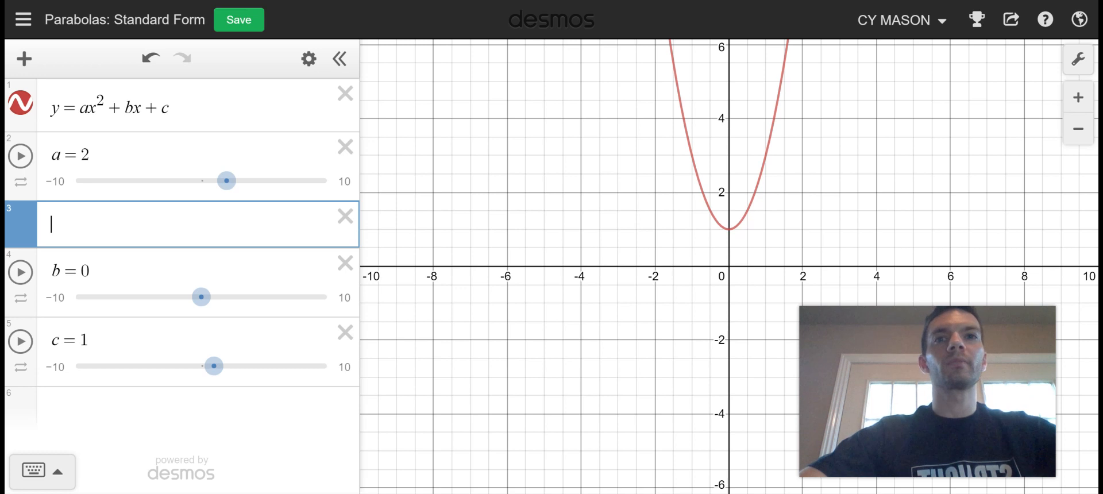
left_click(348, 218)
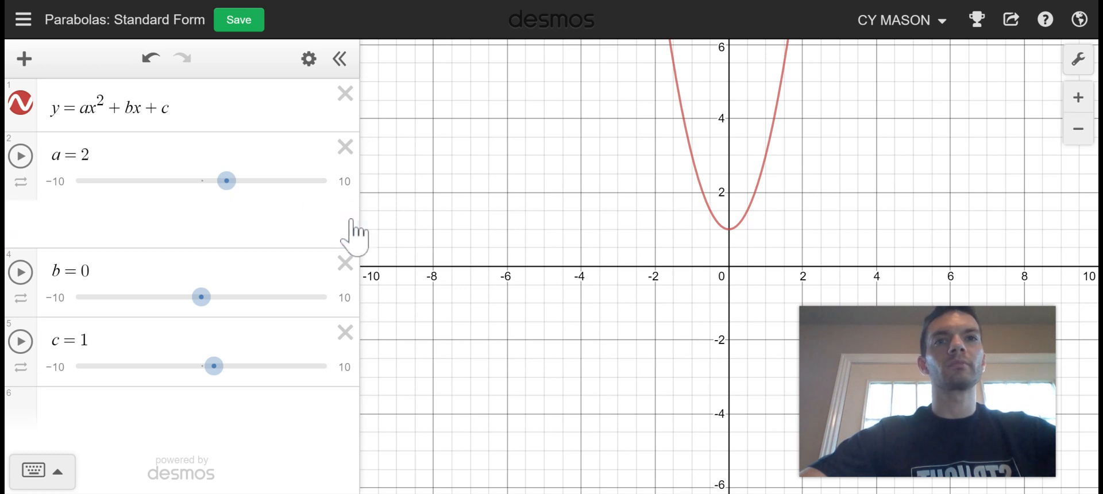
left_click(691, 146)
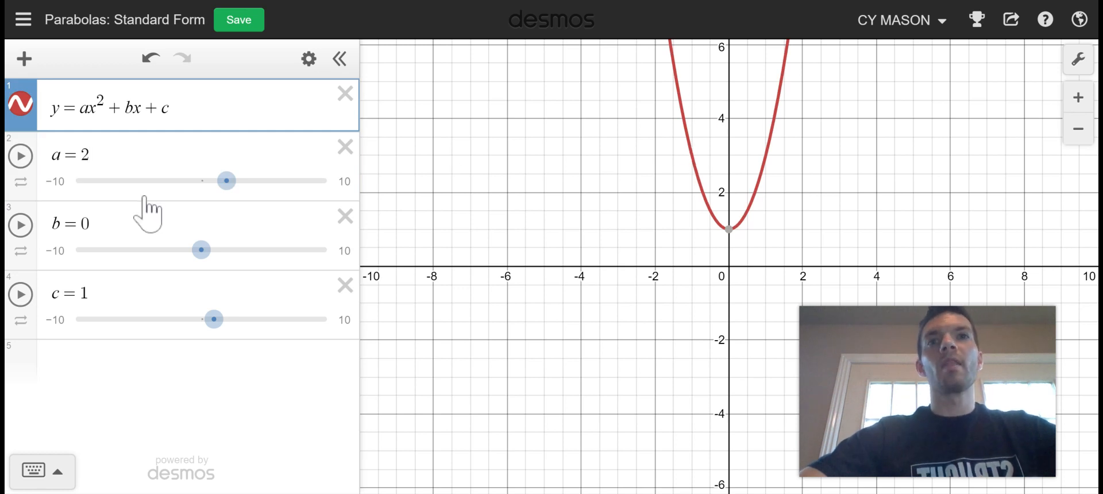
Set the parabola's coefficient b to 3 and its constant c to 5.
left_click(92, 224)
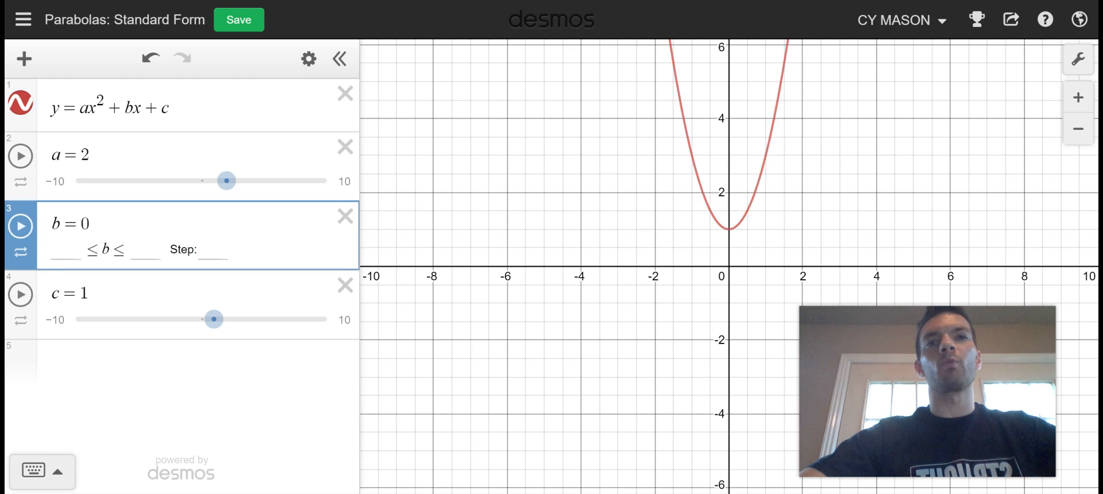
type("3")
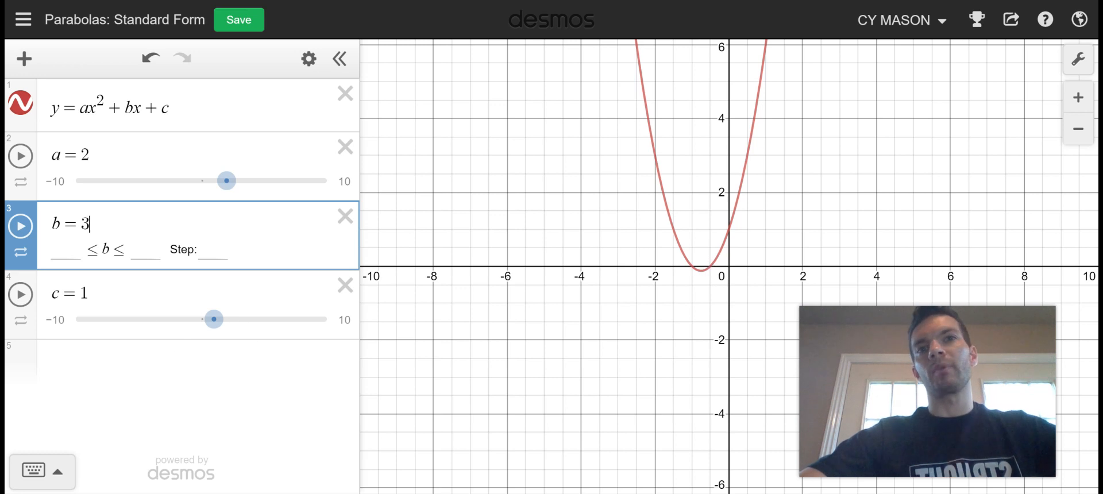
left_click(111, 296)
key("BackSpace")
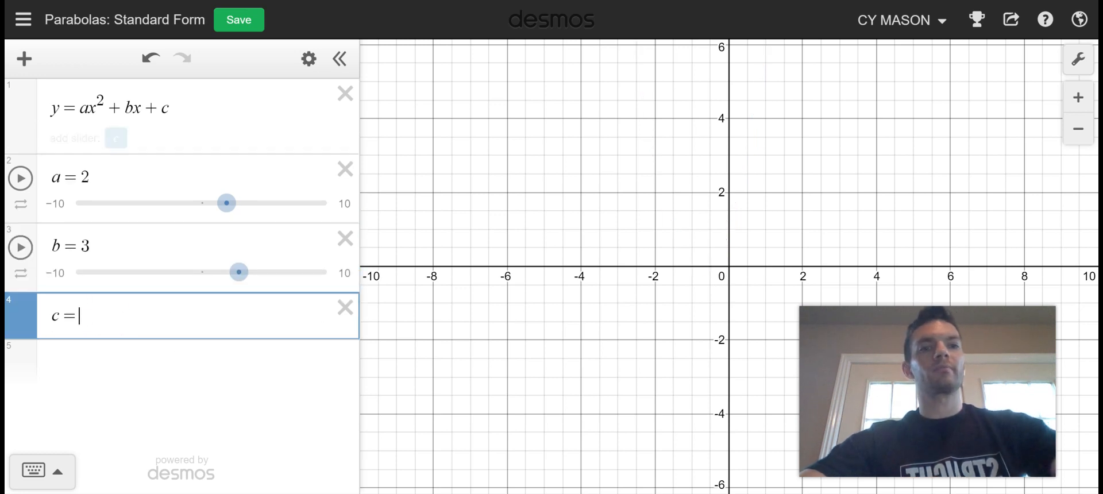
type("5")
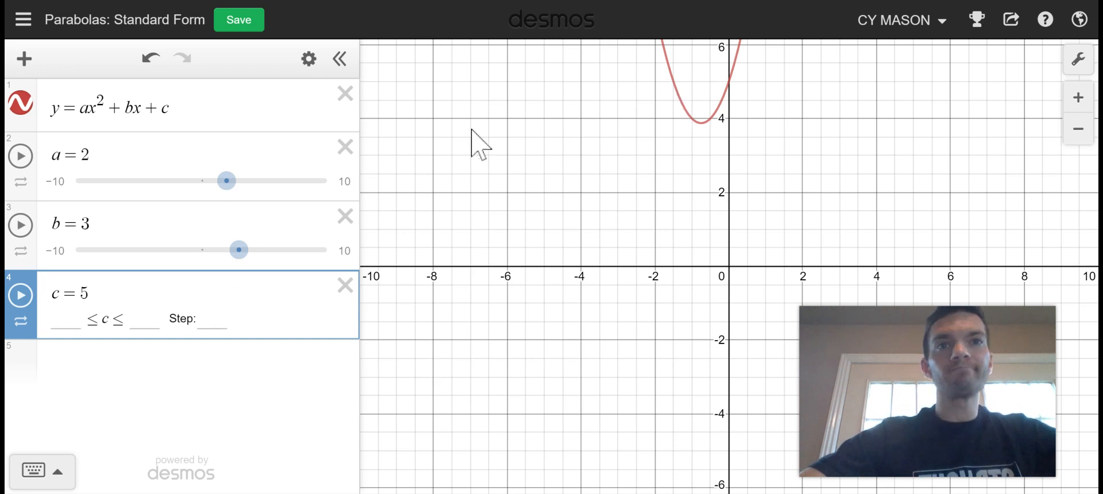
Add a new expression below the coefficients that graphs the line y = −5x + 3.
left_click(25, 62)
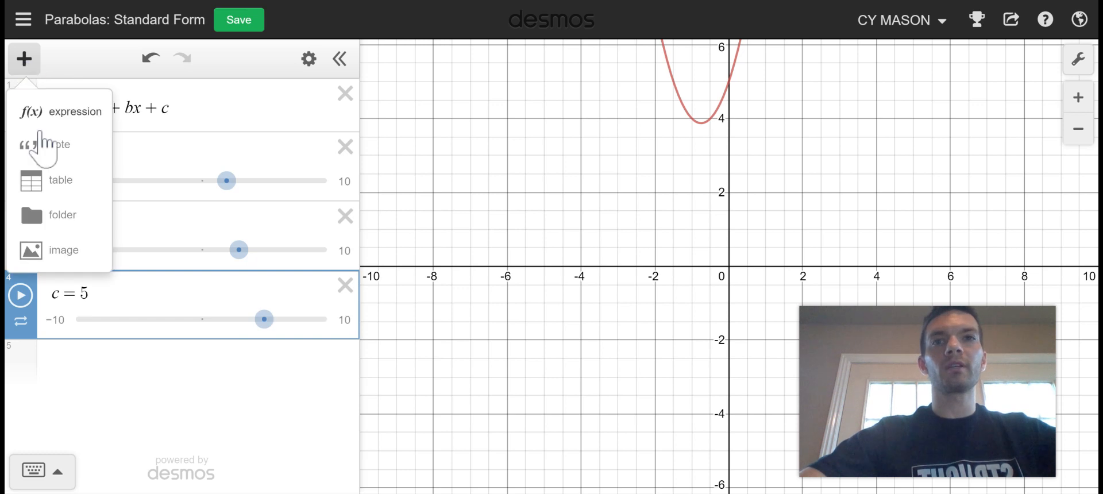
left_click(59, 118)
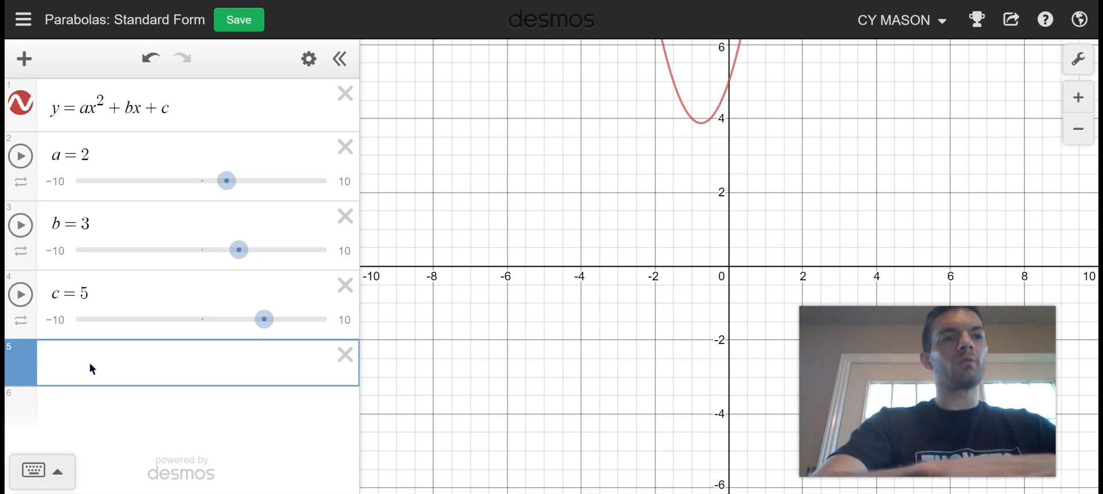
type("y=")
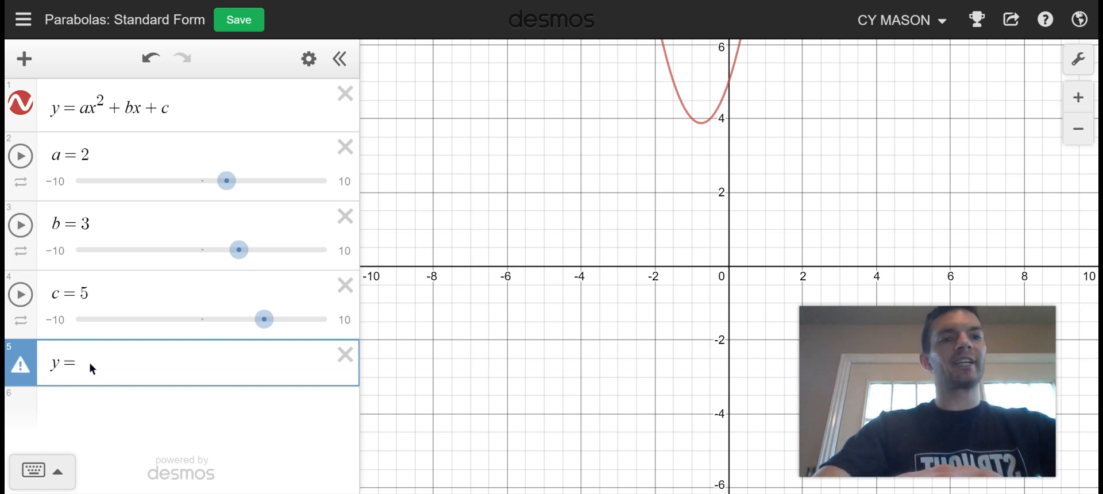
type("-5x+3")
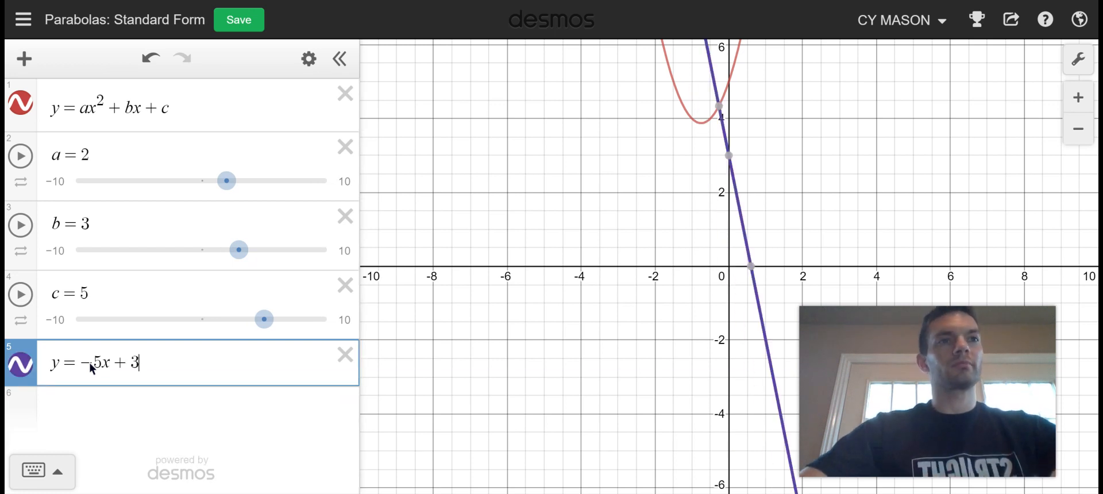
Toggle the visibility of the line y = −5x + 3 off and on, leaving it shown on the graph.
left_click(20, 364)
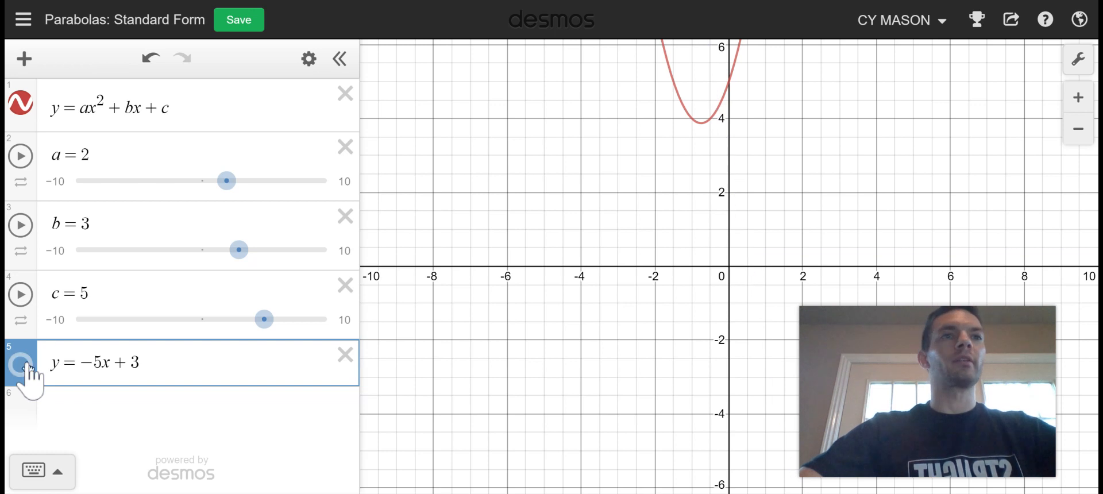
left_click(26, 364)
left_click(26, 364)
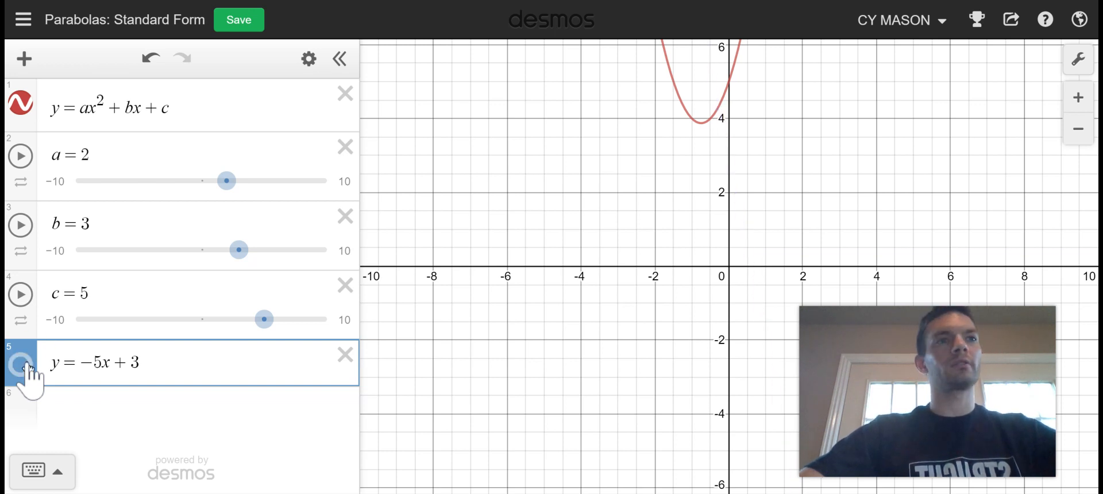
left_click(23, 364)
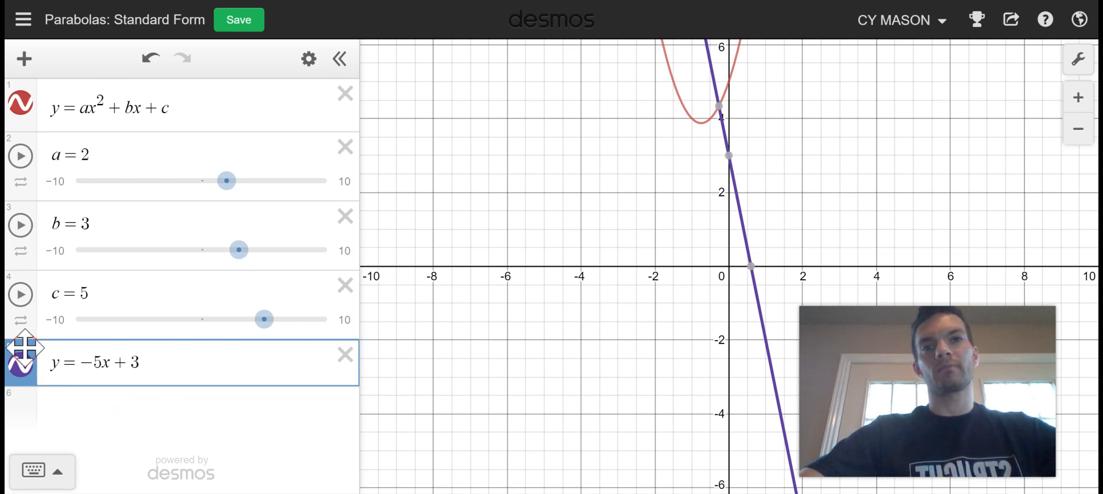
Move the line expression y = −5x + 3 to the beginning of the expression list, above the parabola equation.
left_click_drag(23, 357, 27, 85)
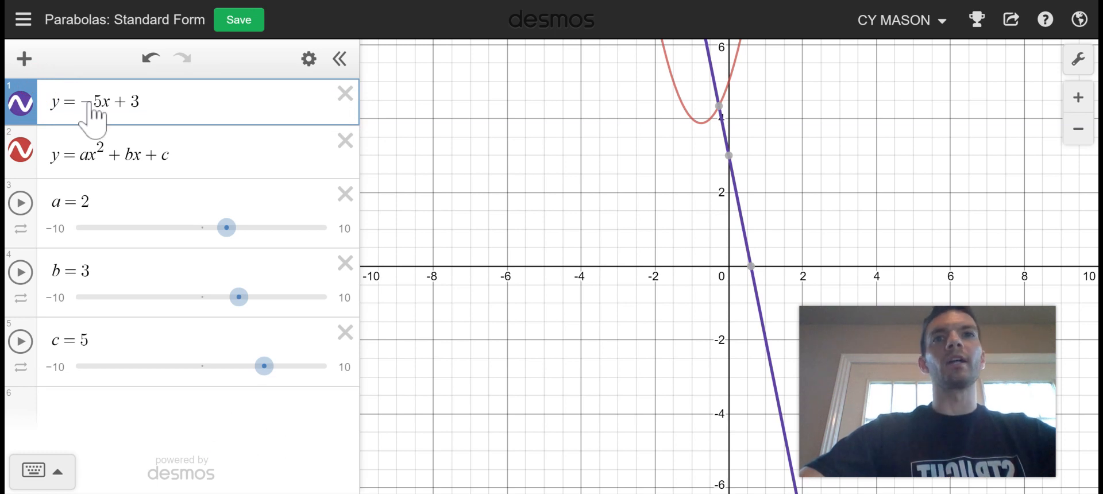
Open the example graph "Parabolas: Vertex Form".
left_click(23, 21)
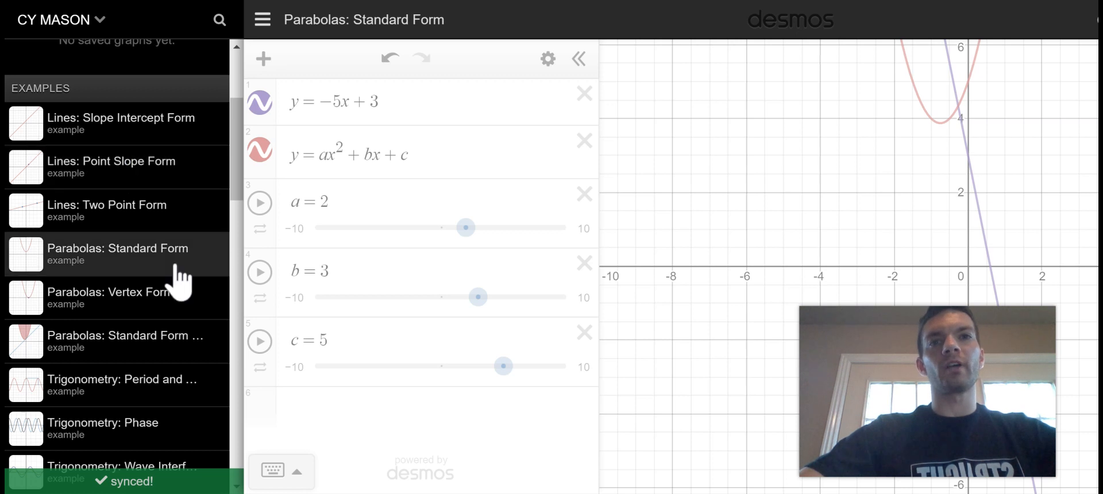
left_click(166, 293)
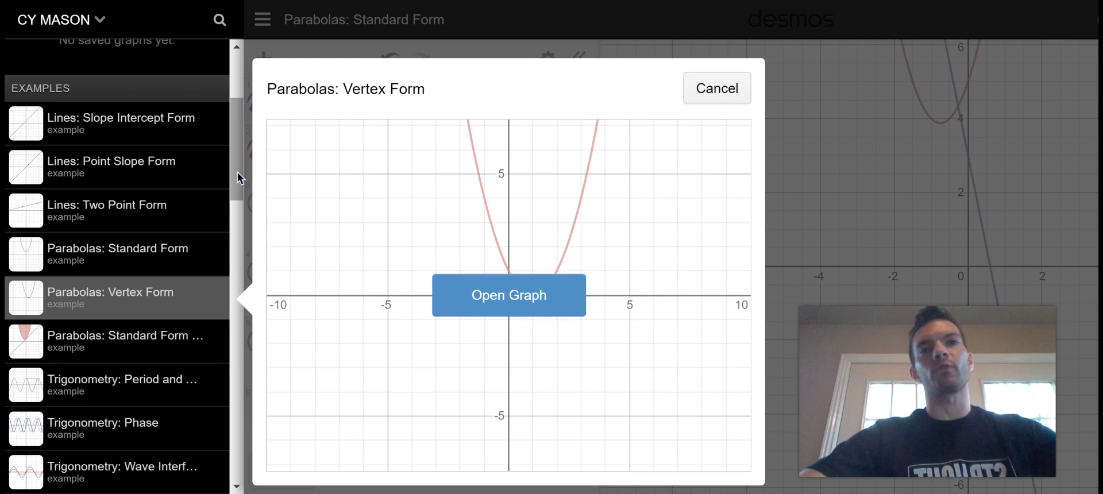
left_click(511, 301)
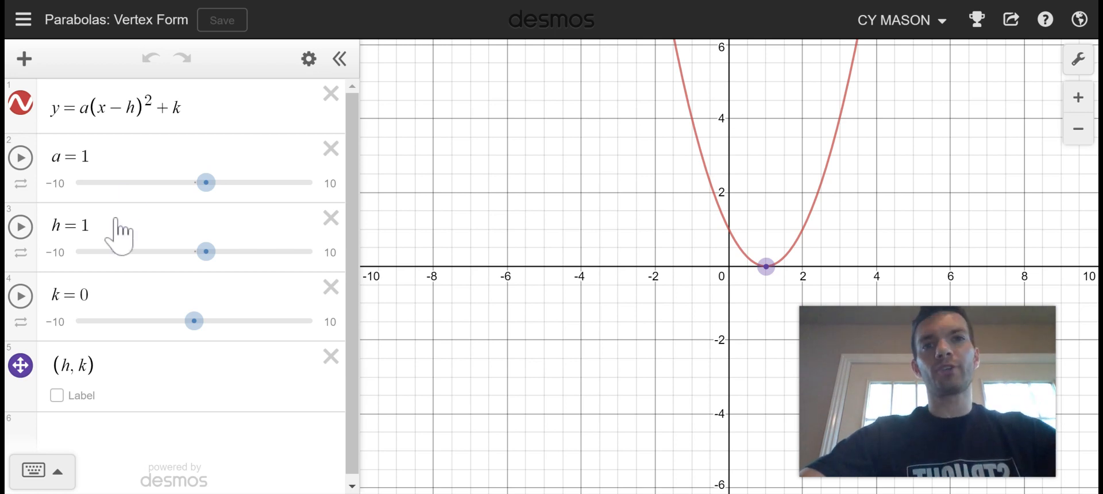
Change the parabola's k value to 2, try 1, and set it back to 2.
left_click(105, 296)
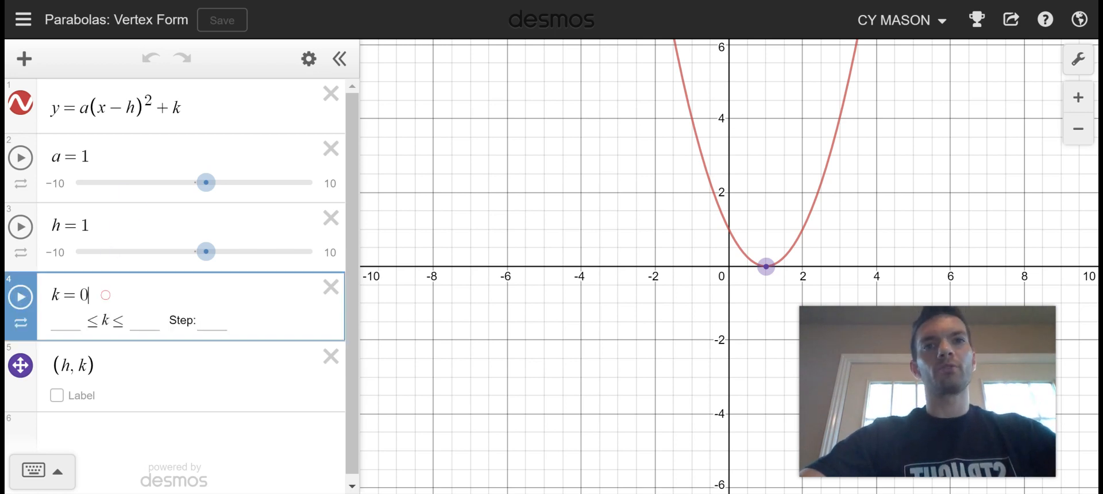
key("BackSpace")
type("2")
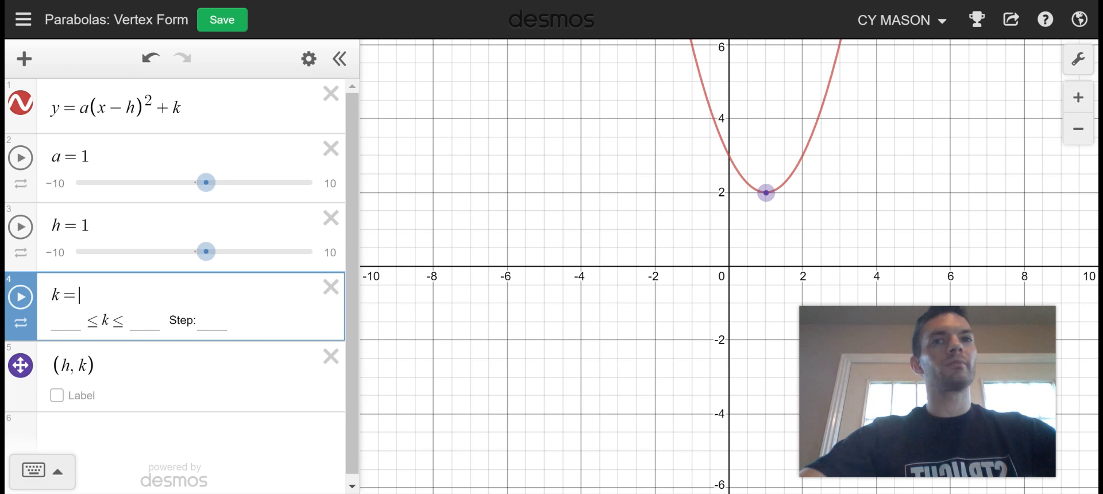
type("1")
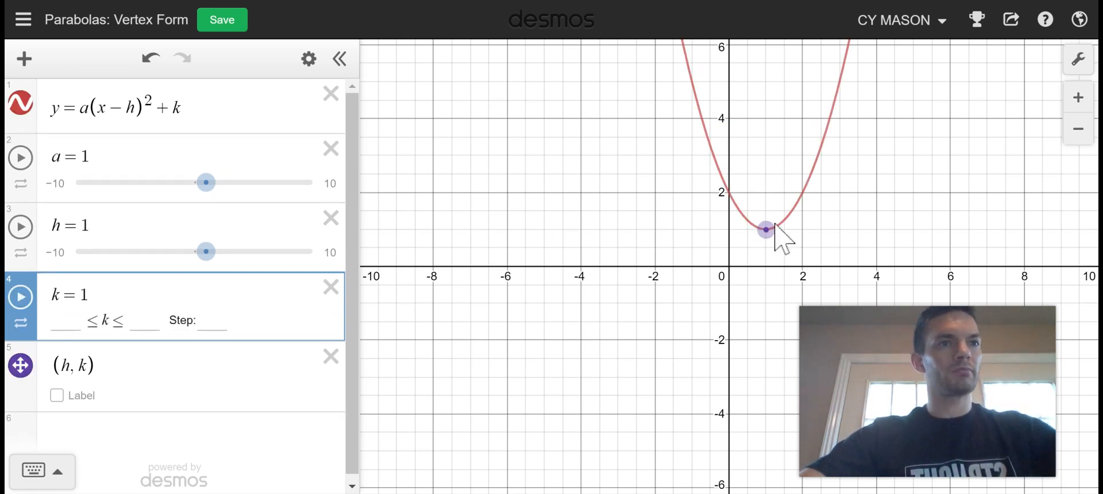
left_click(129, 294)
key("BackSpace")
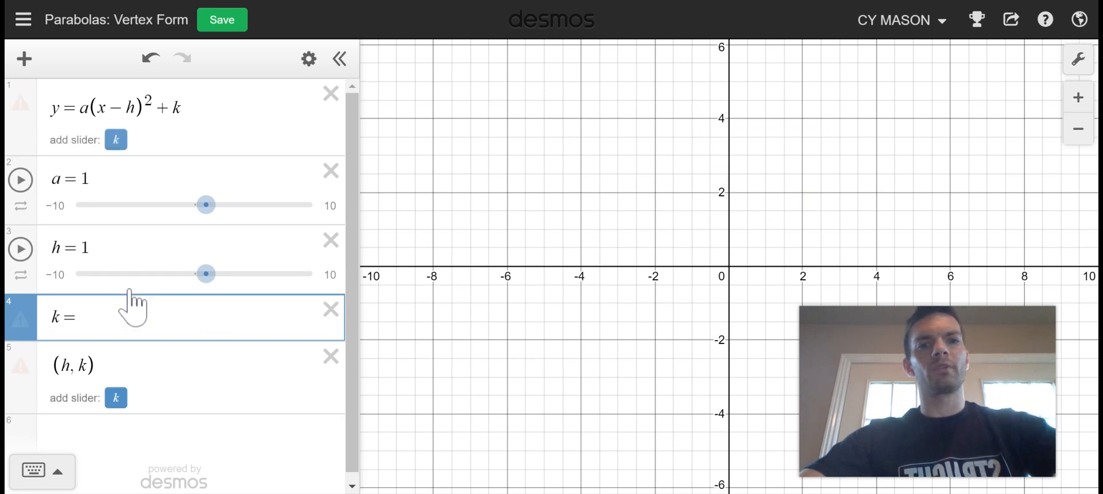
type("2")
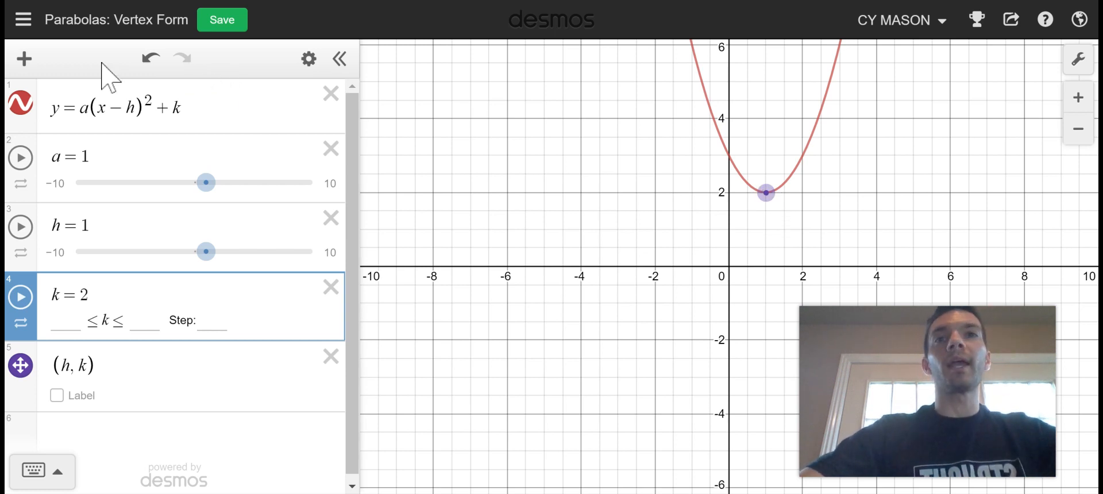
left_click(26, 26)
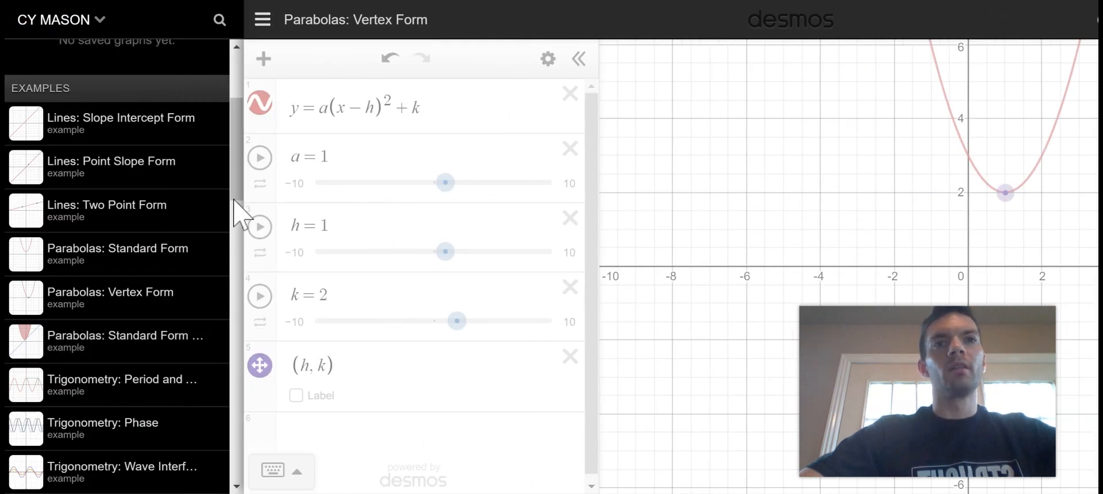
left_click_drag(235, 184, 232, 86)
left_click(262, 20)
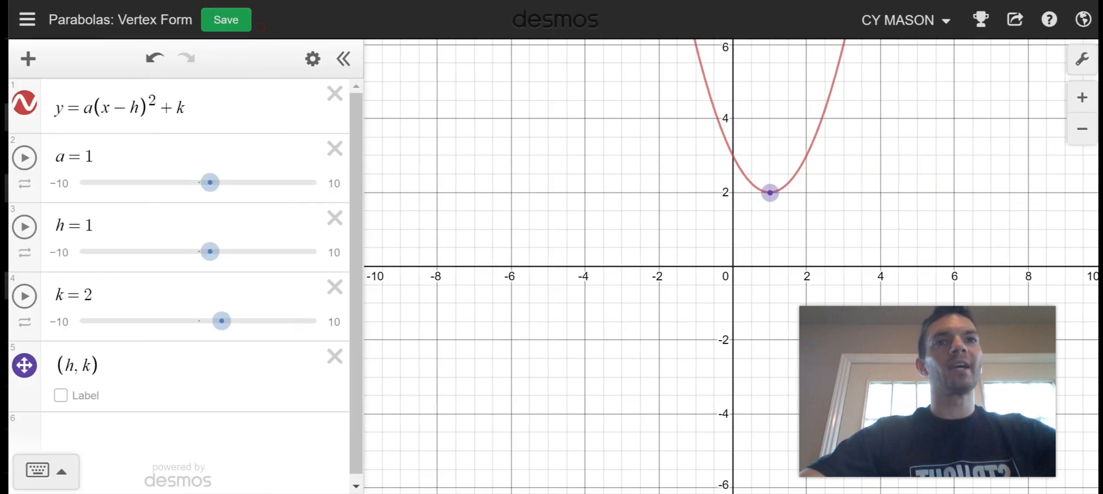
mouse_move(861, 397)
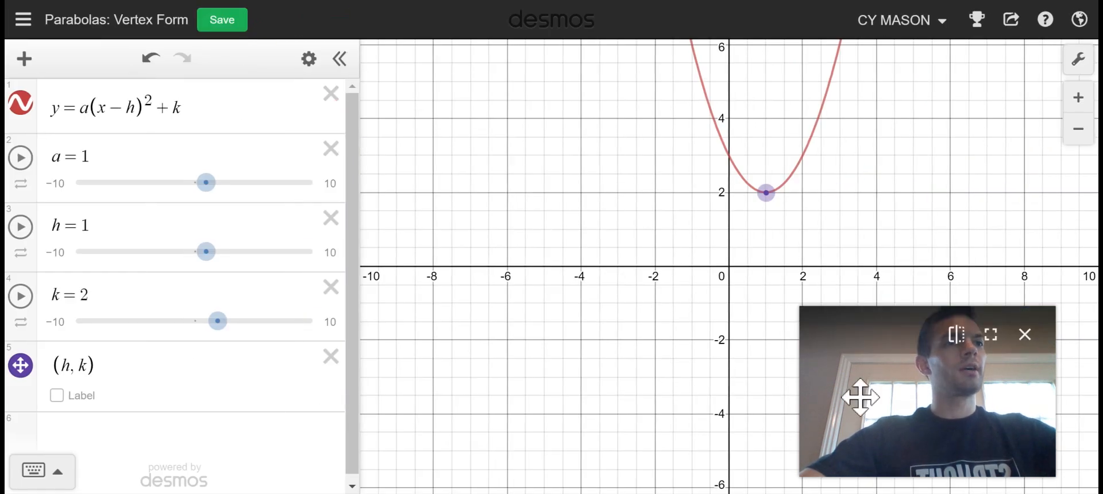
left_click(991, 335)
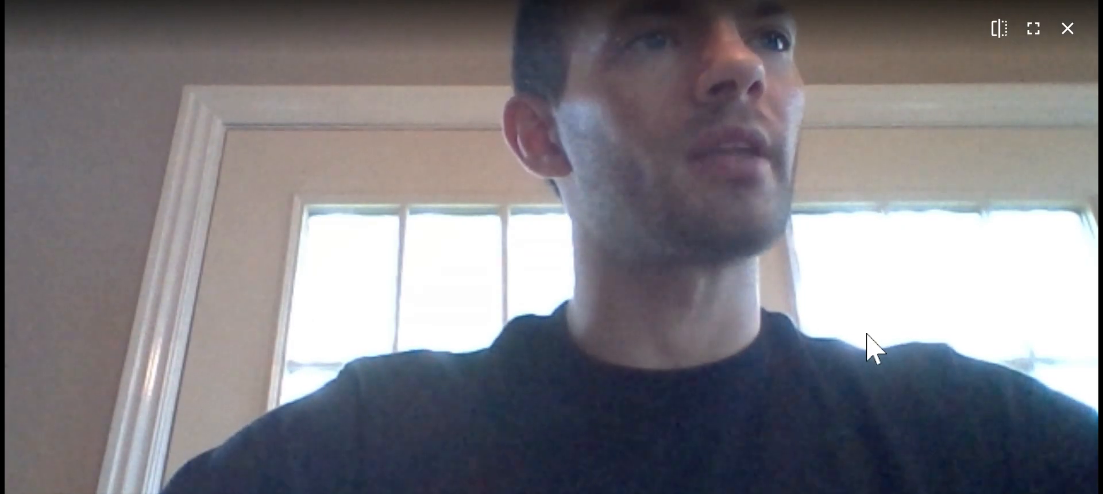
left_click(852, 276)
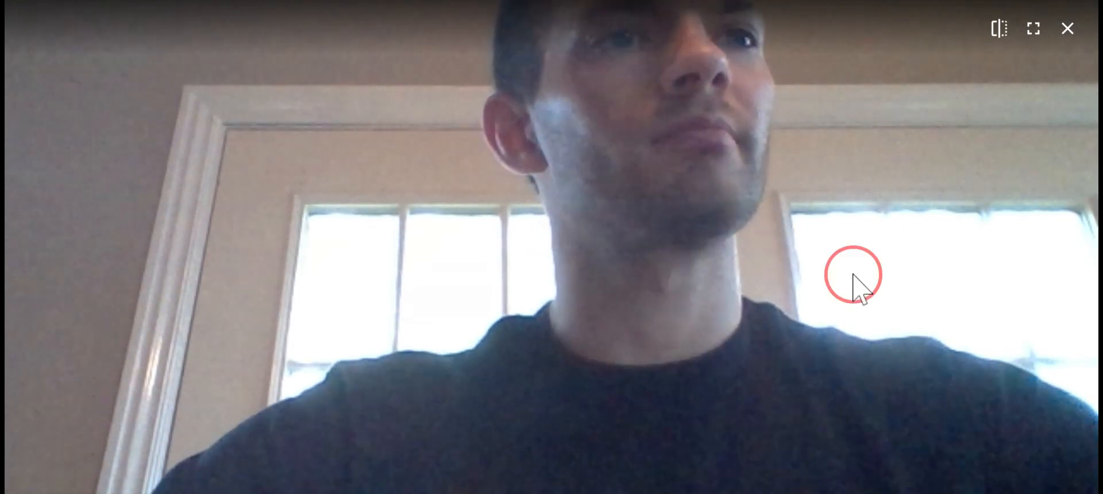
left_click(876, 224)
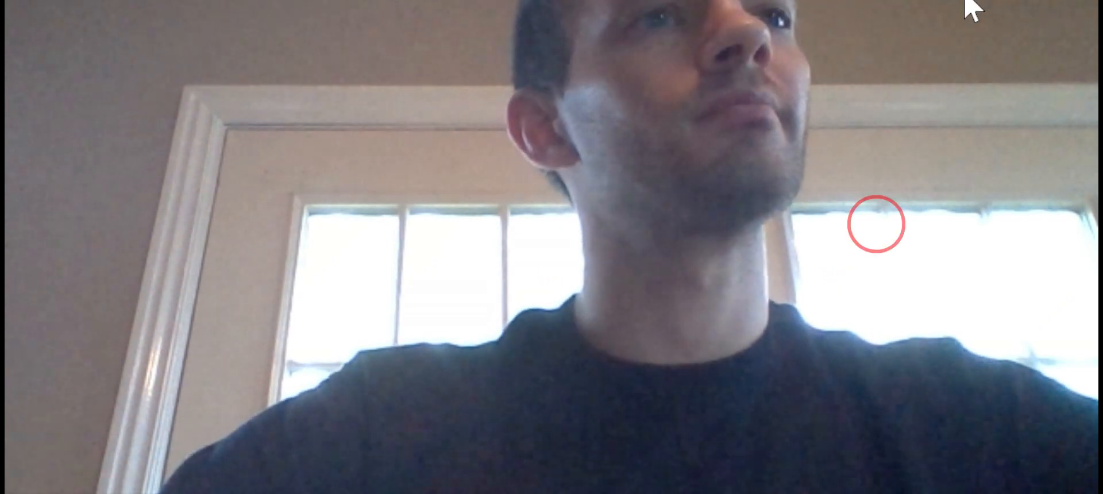
mouse_move(965, 1)
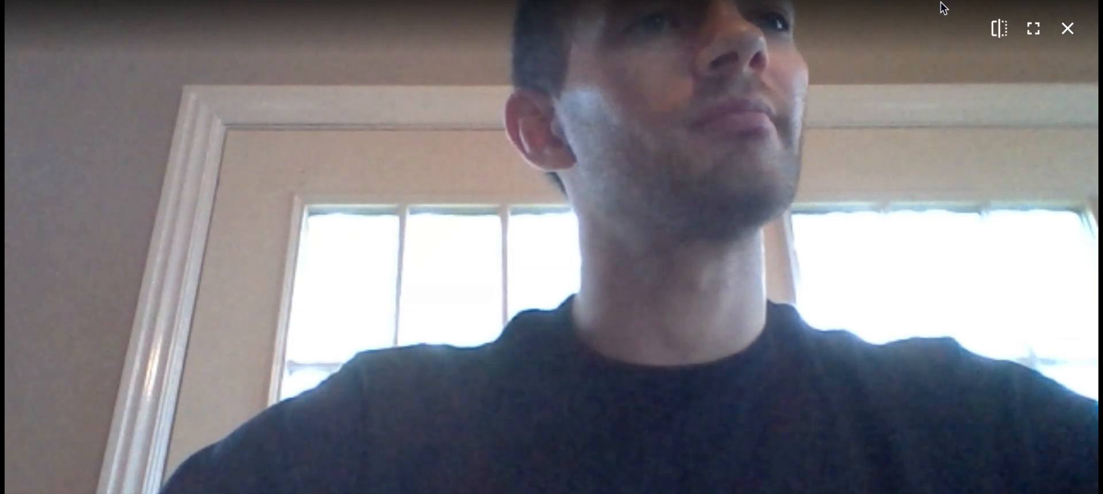
left_click(1067, 29)
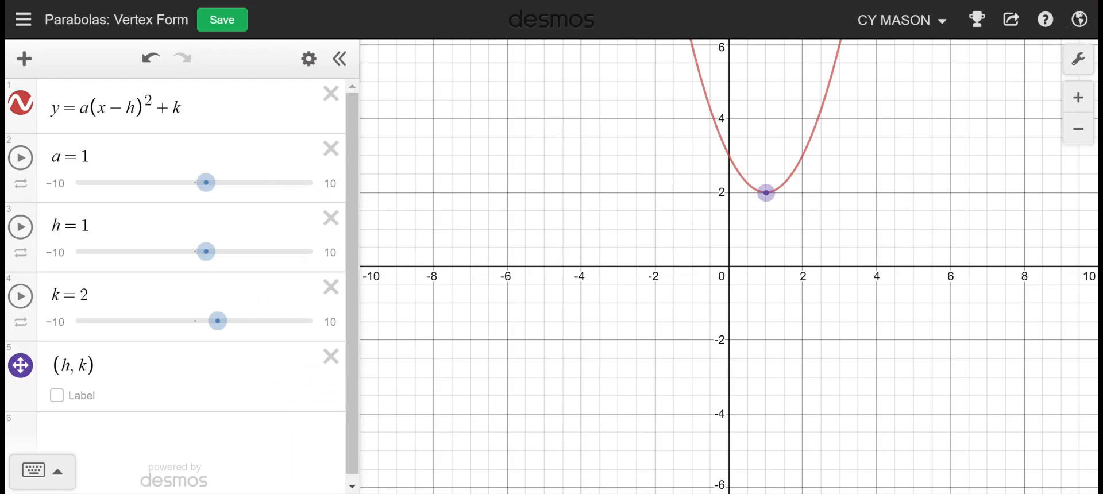